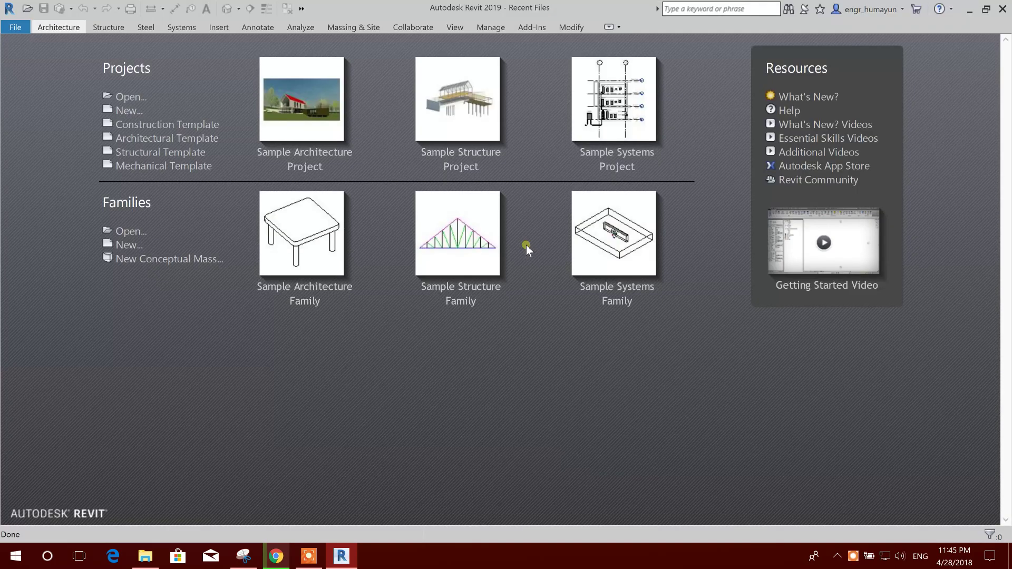
Start a new project, first picking the Structural Template from the template list
left_click(131, 97)
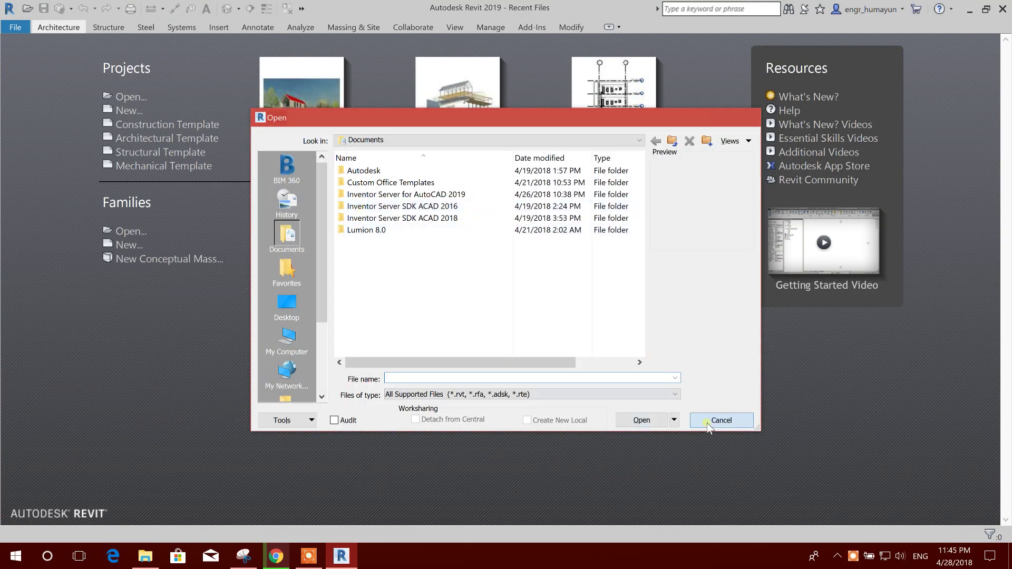
left_click(721, 420)
left_click(129, 111)
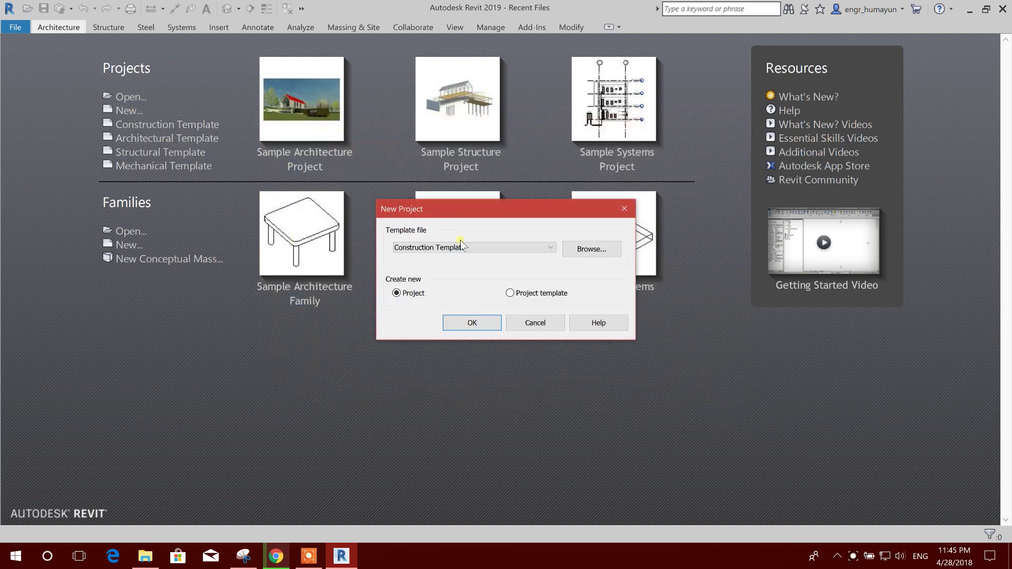
left_click(492, 249)
left_click(527, 289)
Browse to the US Metric folder and create the project from Structural Analysis-DefaultMetric.rte
left_click(592, 250)
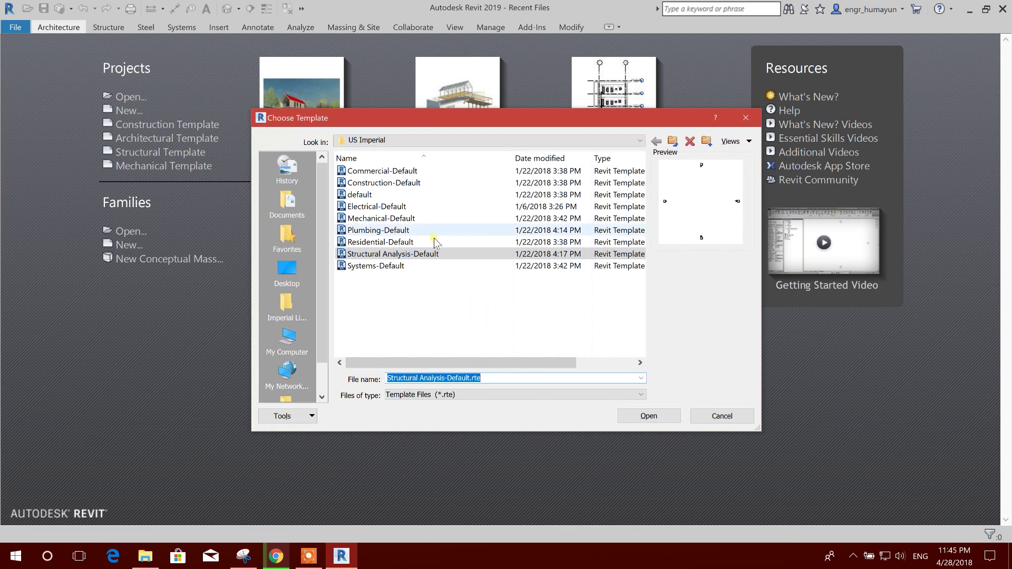
left_click(679, 142)
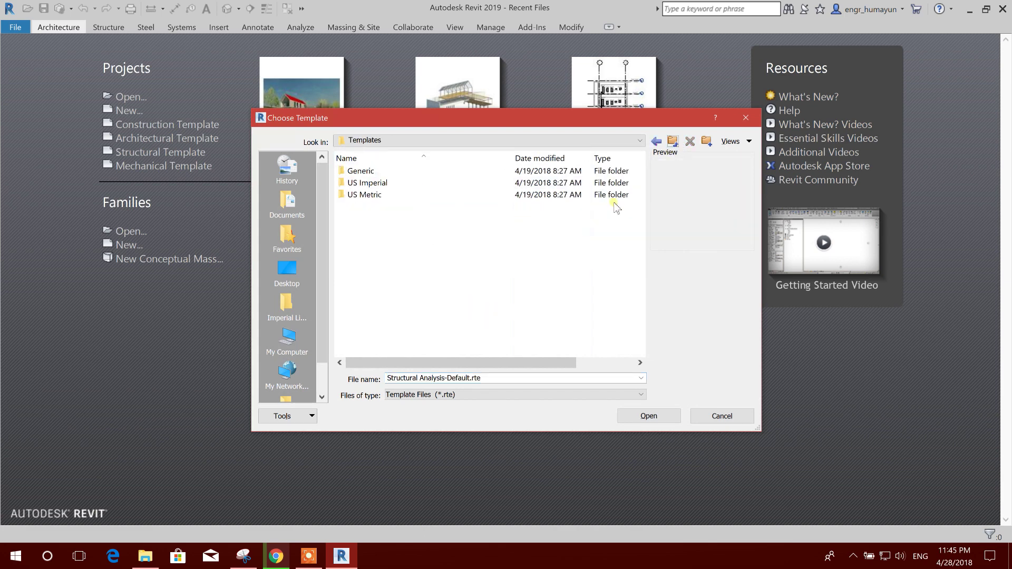
double_click(405, 195)
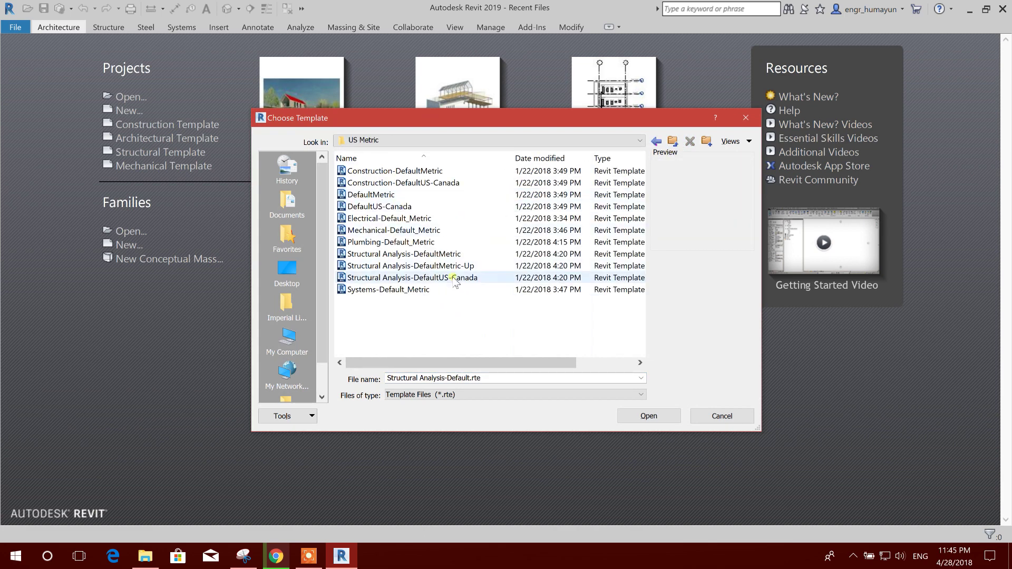
left_click(453, 254)
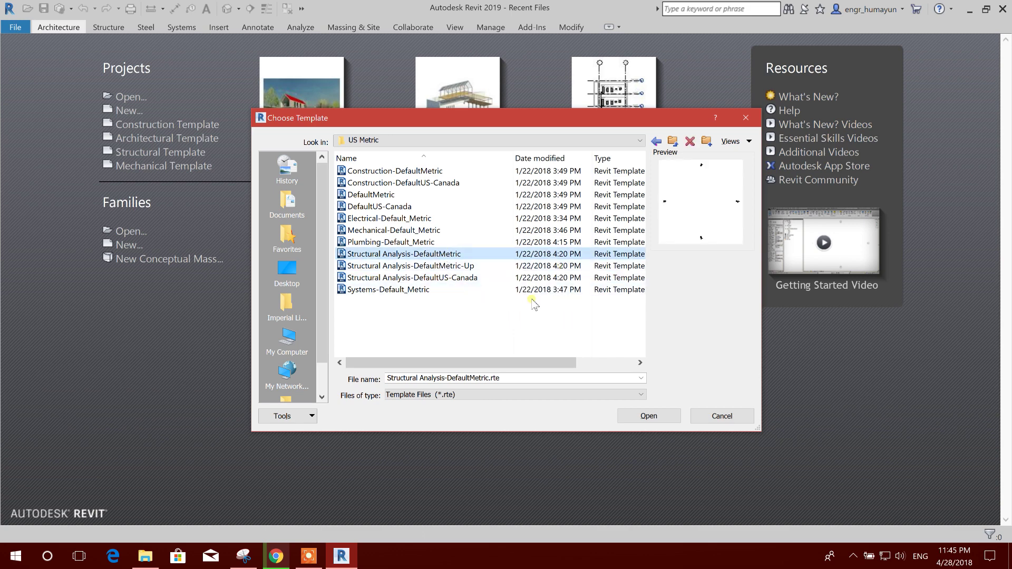
left_click(422, 242)
left_click(430, 255)
left_click(651, 417)
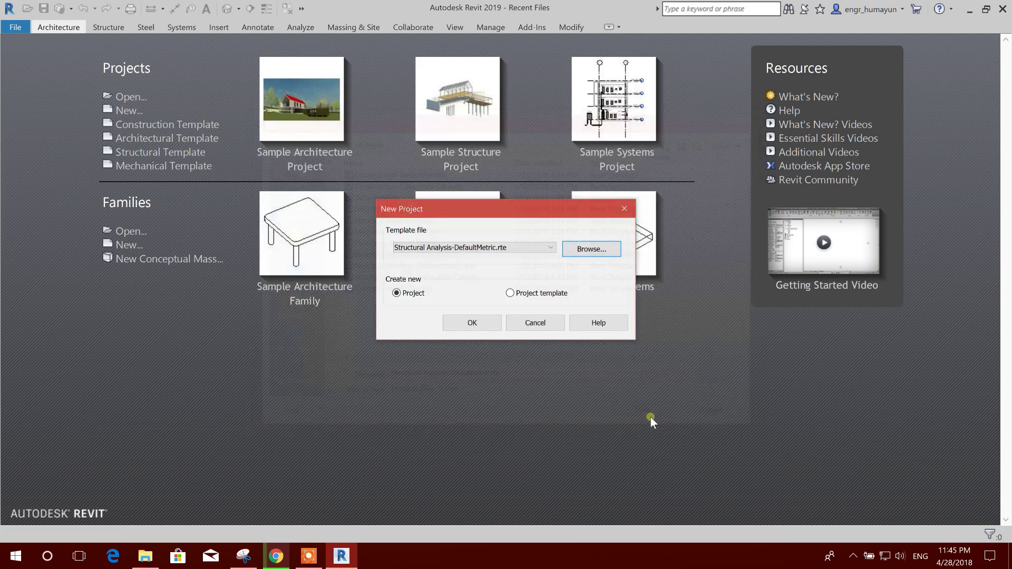
left_click(487, 326)
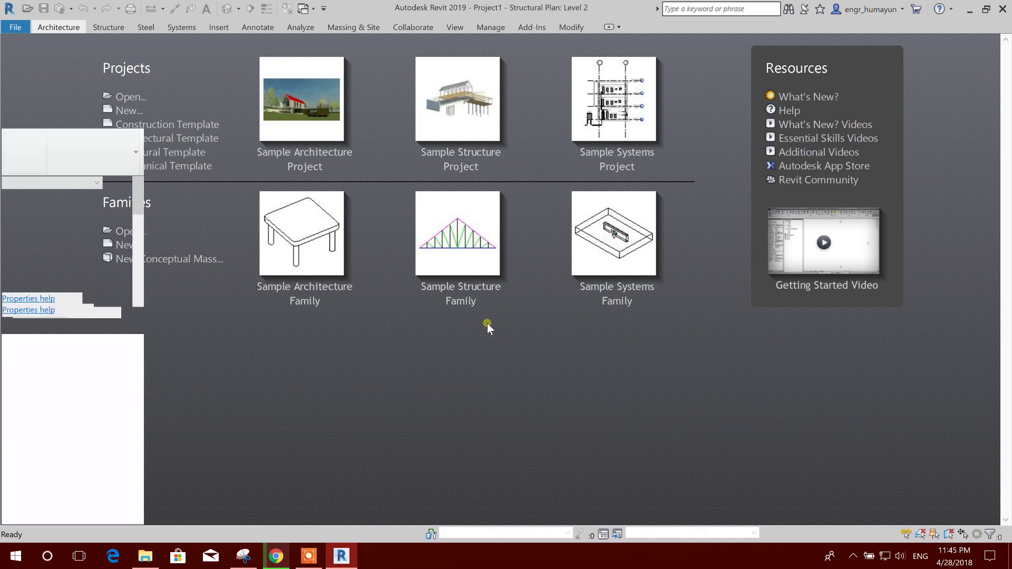
Open the North building elevation, showing Level 1 at 0 and Level 2 at 3000
scroll(501, 343, "down", 3)
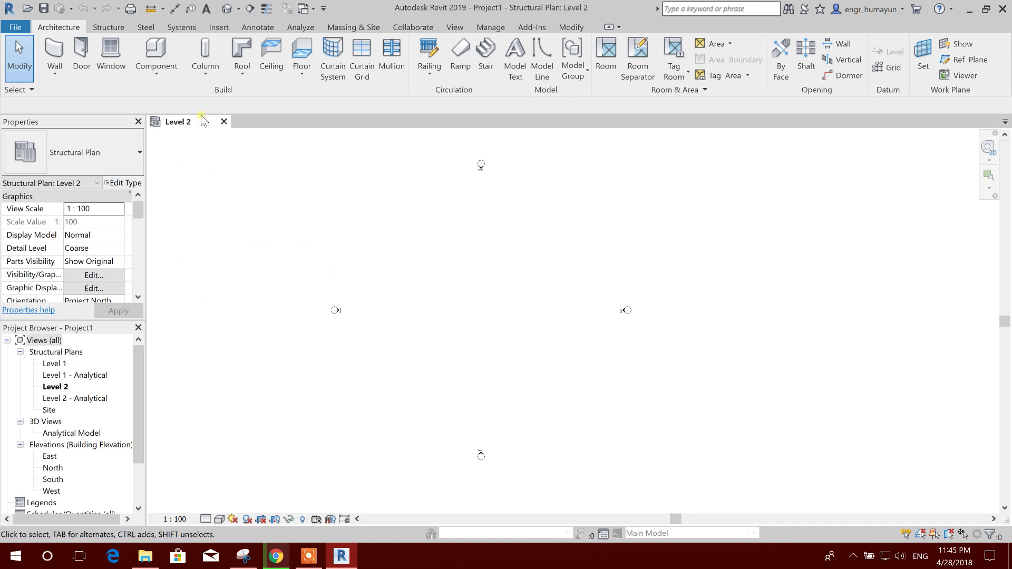
left_click(54, 363)
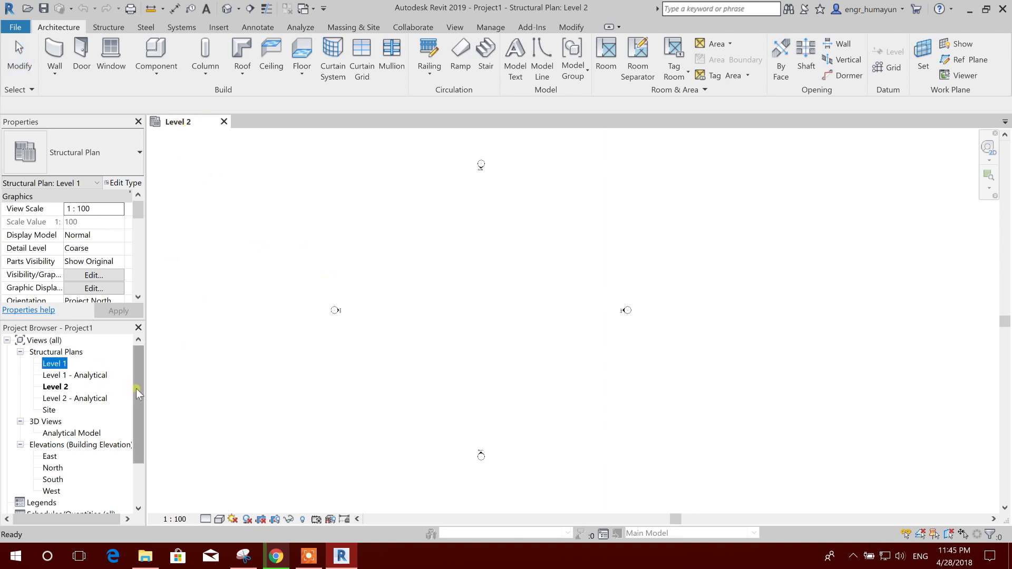
scroll(58, 406, "down", 1)
double_click(51, 433)
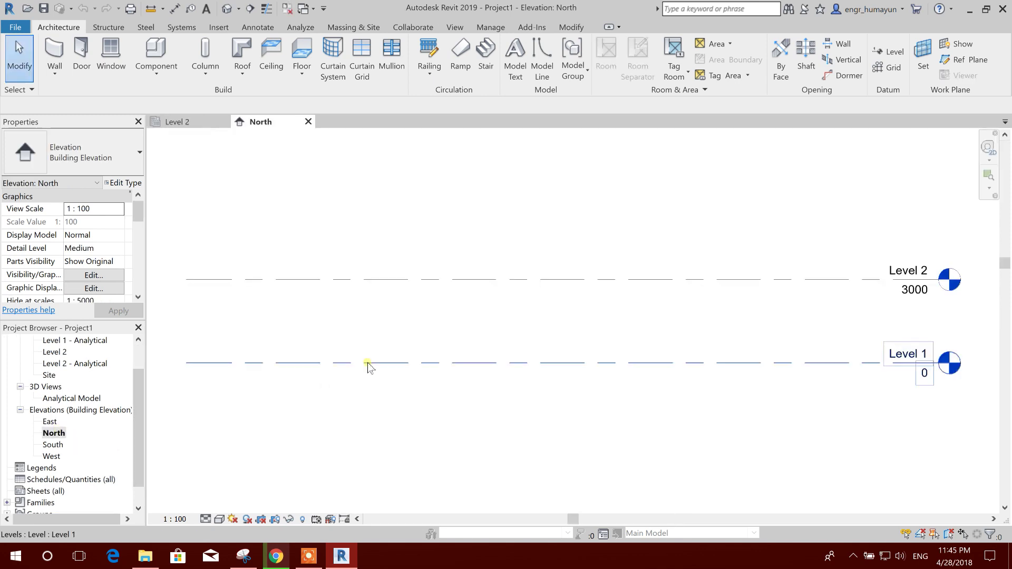
Change Level 2's elevation value to 6m so it sits at 6000
scroll(787, 335, "up", 3)
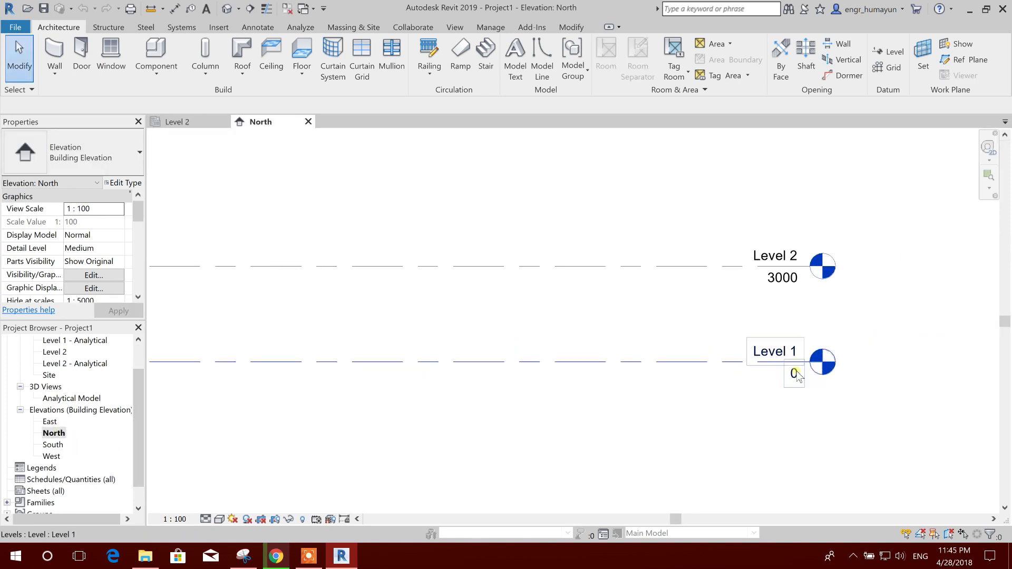
middle_click_drag(791, 388, 754, 332)
left_click(754, 331)
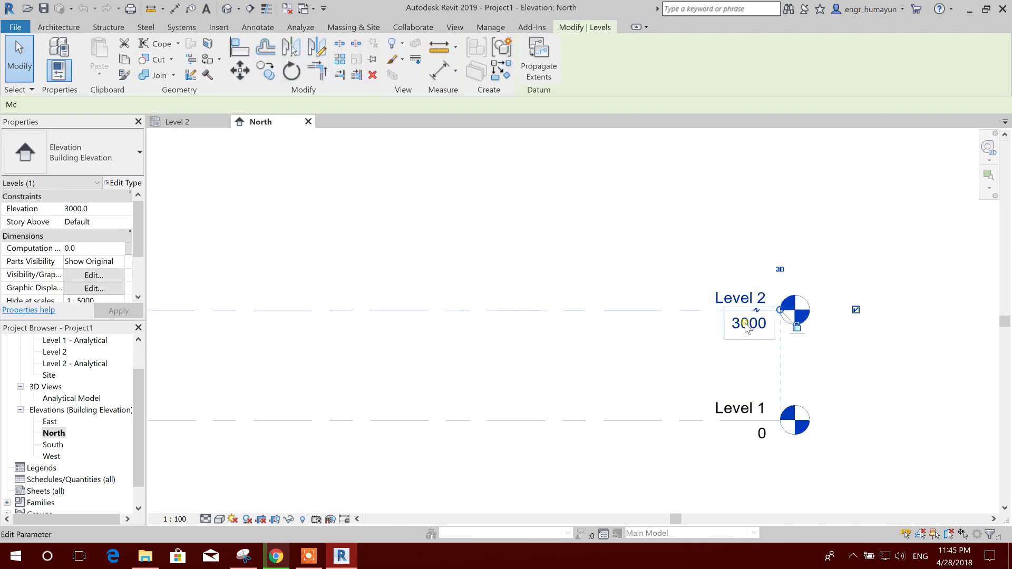
left_click(852, 374)
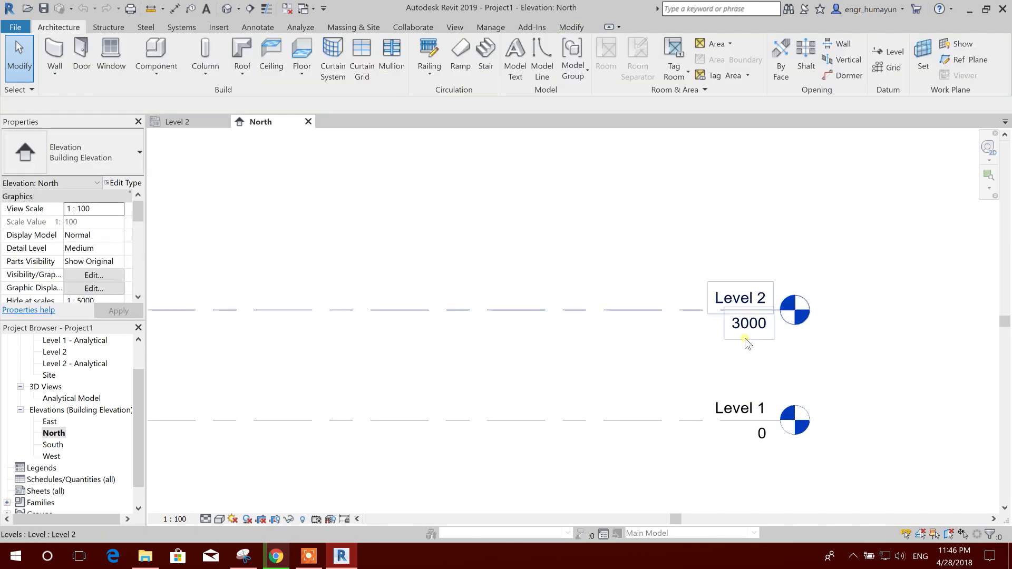
double_click(744, 324)
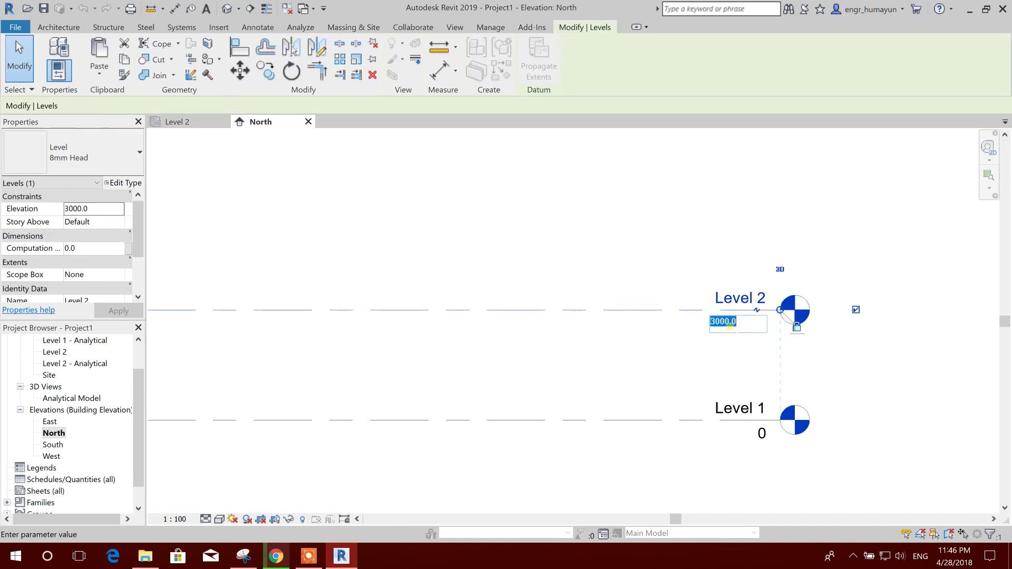
type("6")
type("m")
key("Return")
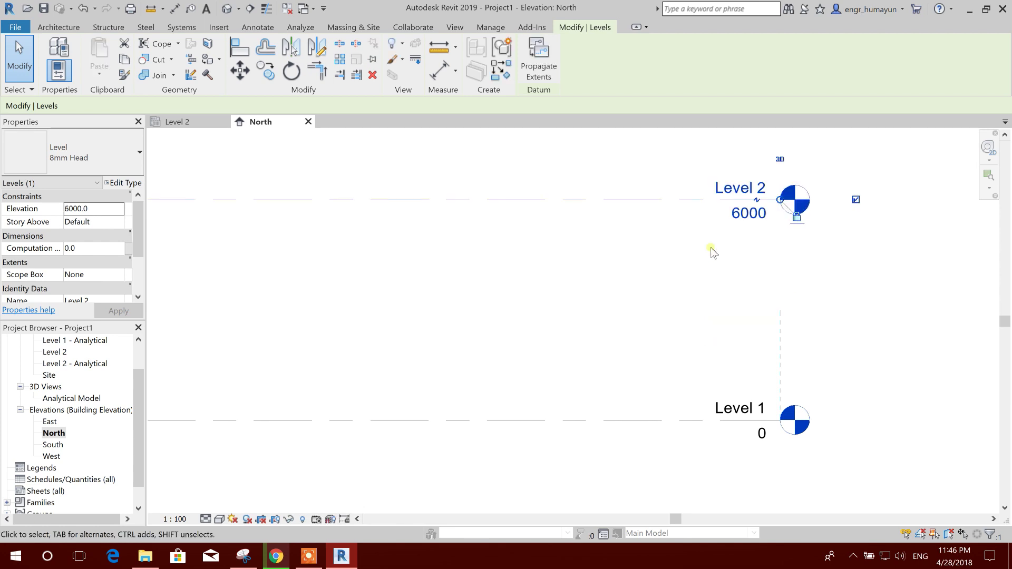
left_click(736, 282)
scroll(722, 287, "down", 1)
scroll(723, 289, "down", 2)
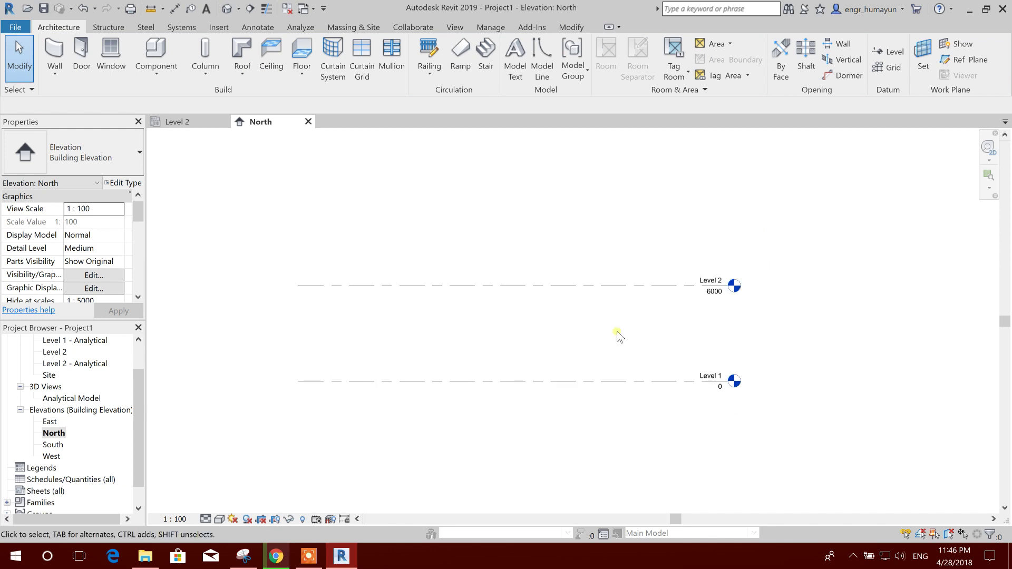
scroll(752, 327, "up", 1)
middle_click_drag(870, 319, 811, 324)
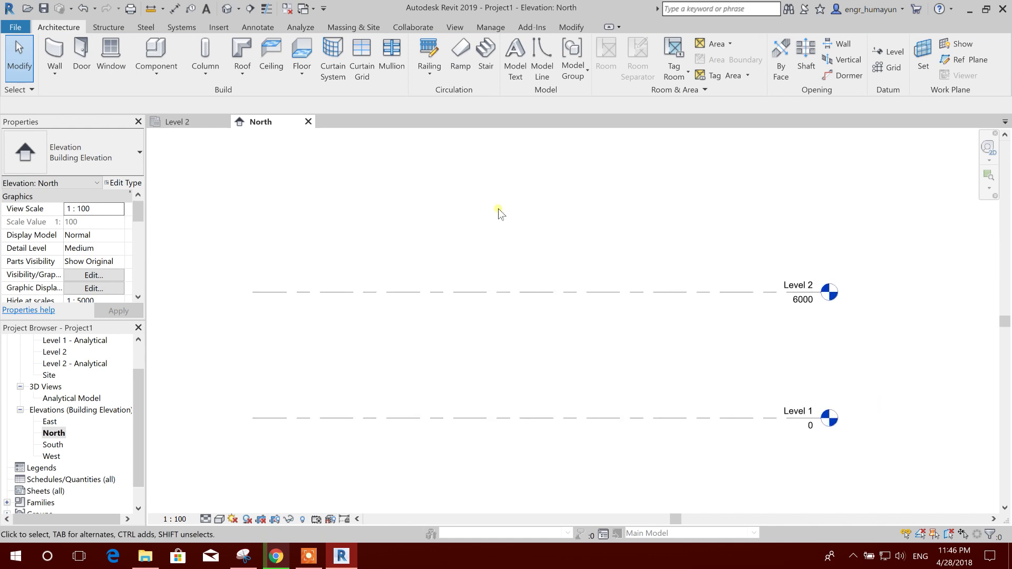
scroll(129, 401, "up", 2)
Open the Level 1 structural plan and switch among the Level 2, North and Level 1 views
double_click(55, 364)
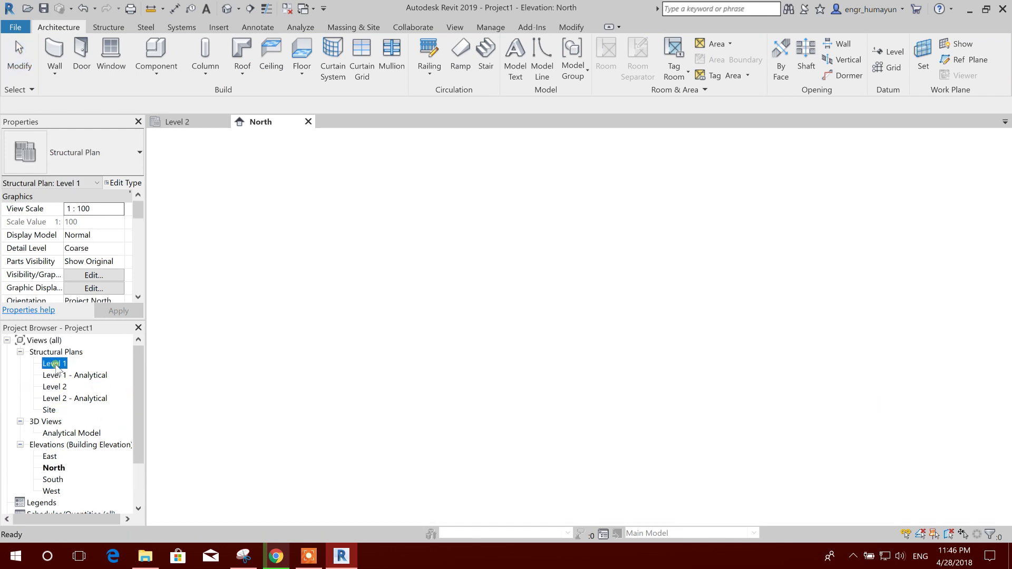
scroll(443, 319, "up", 1)
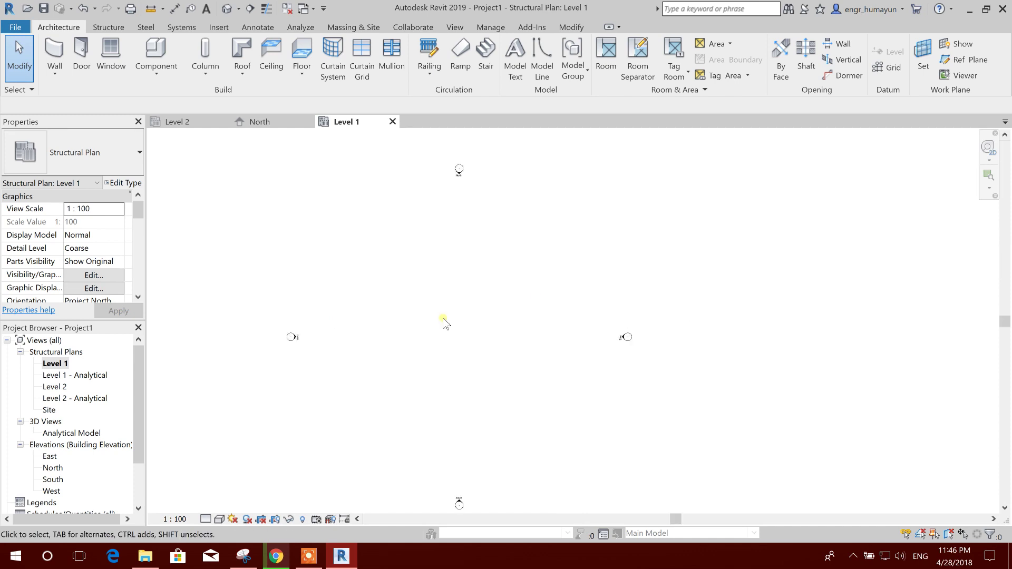
left_click(262, 126)
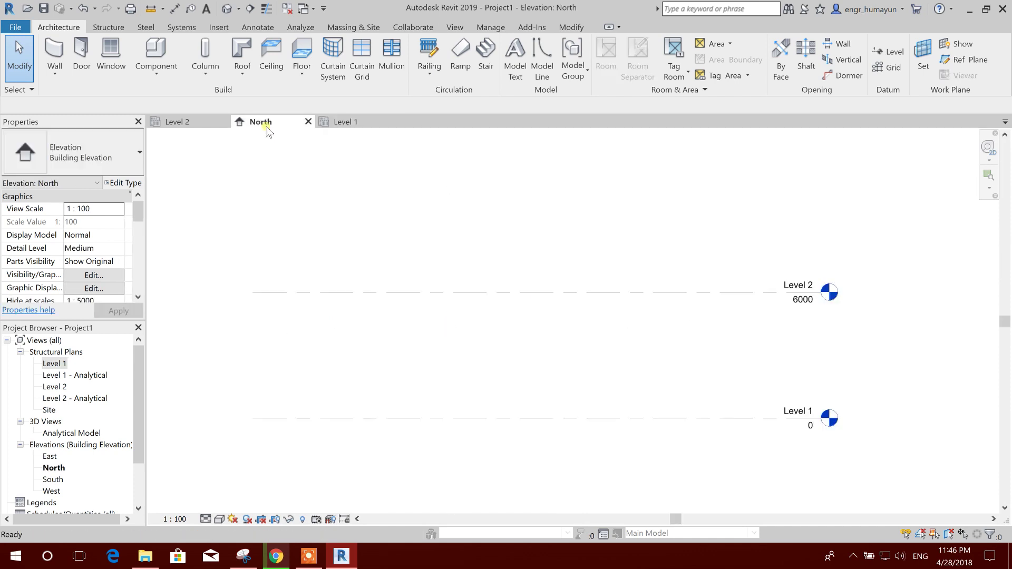
left_click(190, 125)
left_click(255, 126)
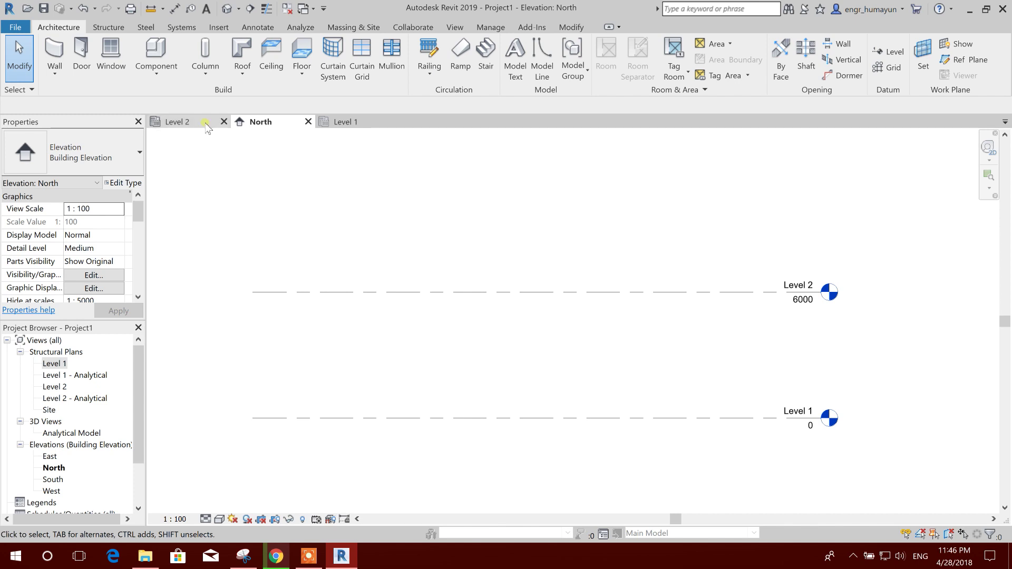
left_click(198, 126)
left_click(266, 125)
left_click(343, 126)
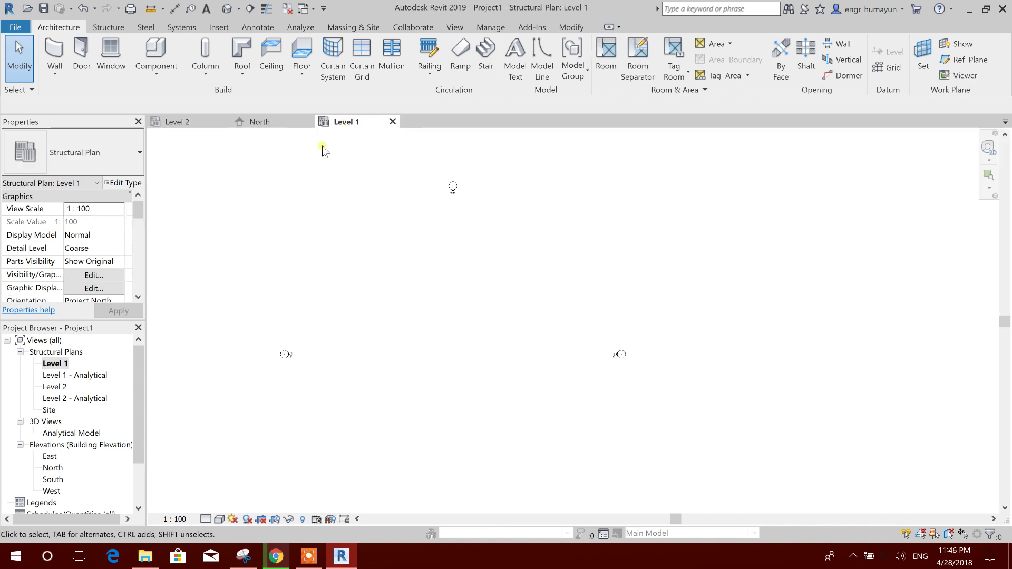
left_click(287, 127)
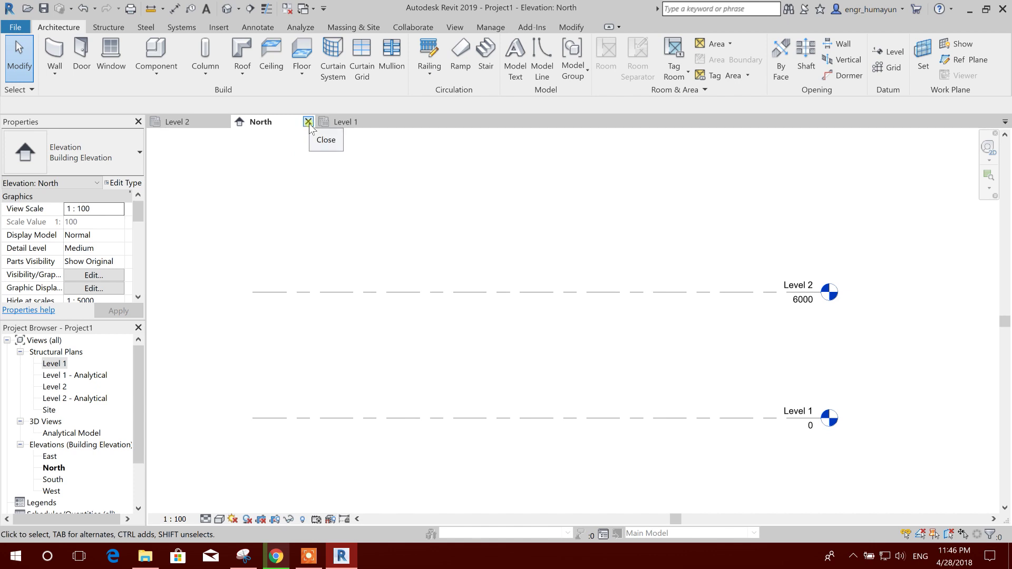
left_click(202, 125)
left_click(262, 127)
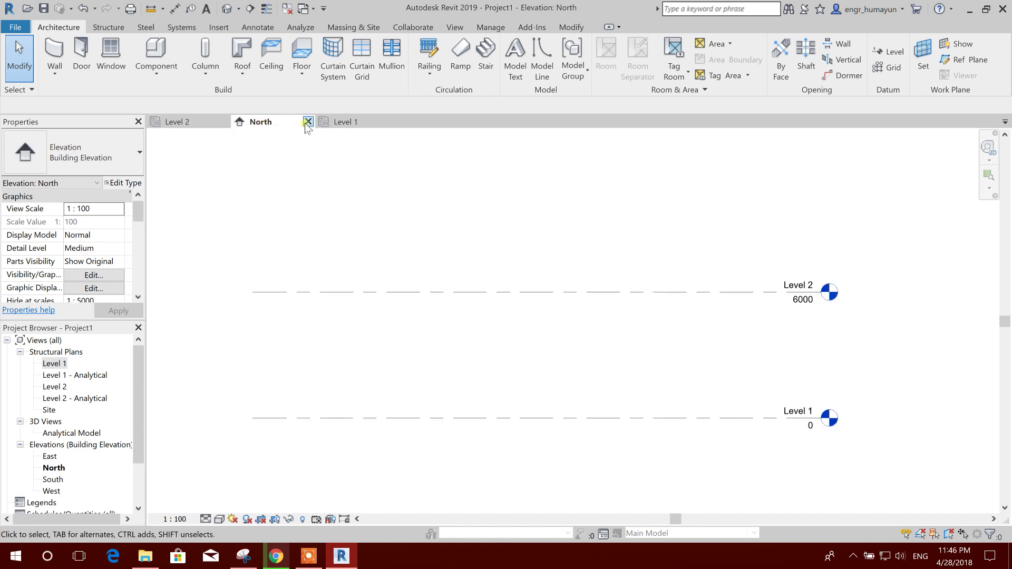
Close the North elevation and Level 2 plan, leaving Level 1 with the Structure tools showing
left_click(308, 122)
left_click(259, 125)
left_click(209, 125)
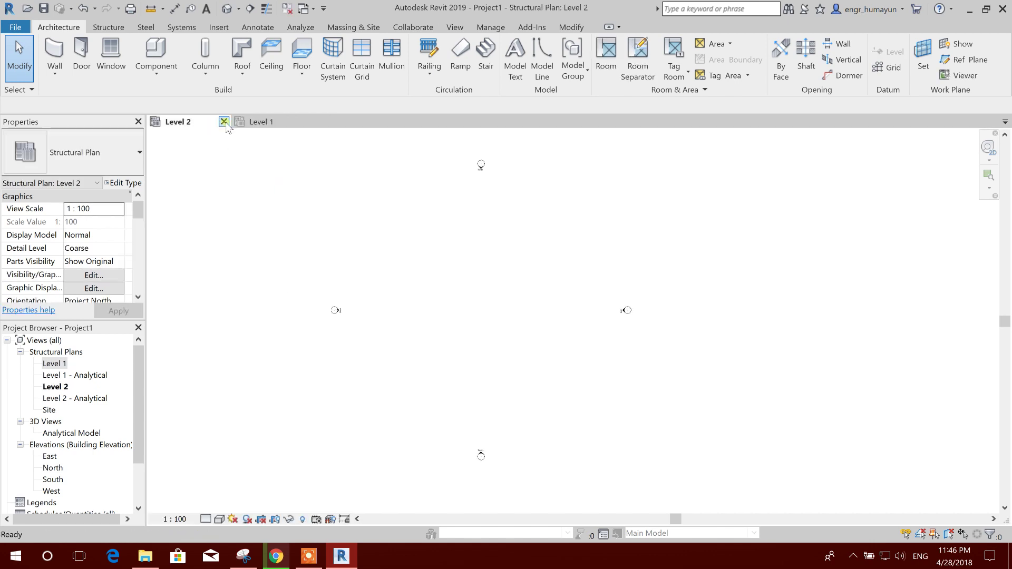
left_click(224, 121)
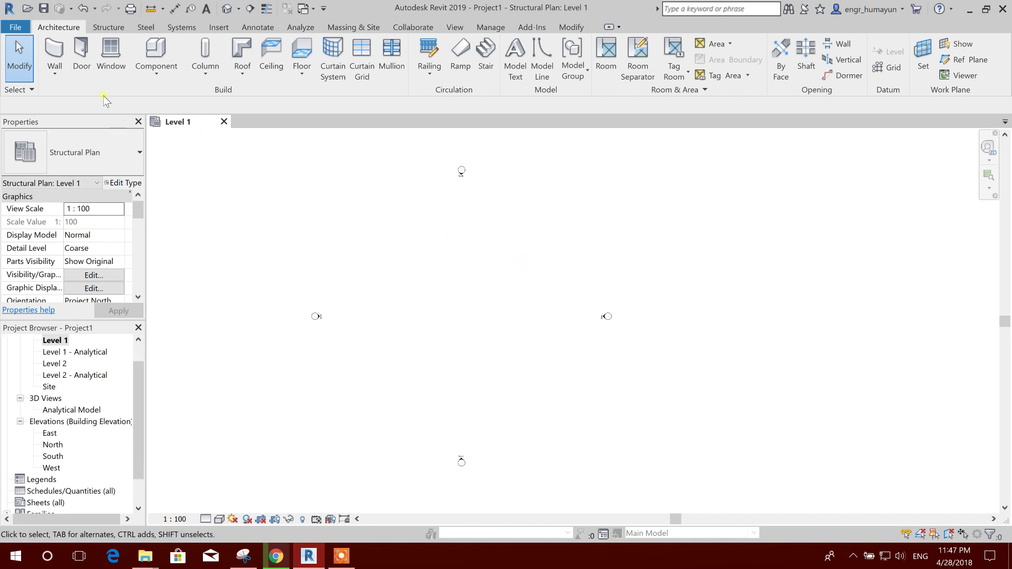
left_click(109, 26)
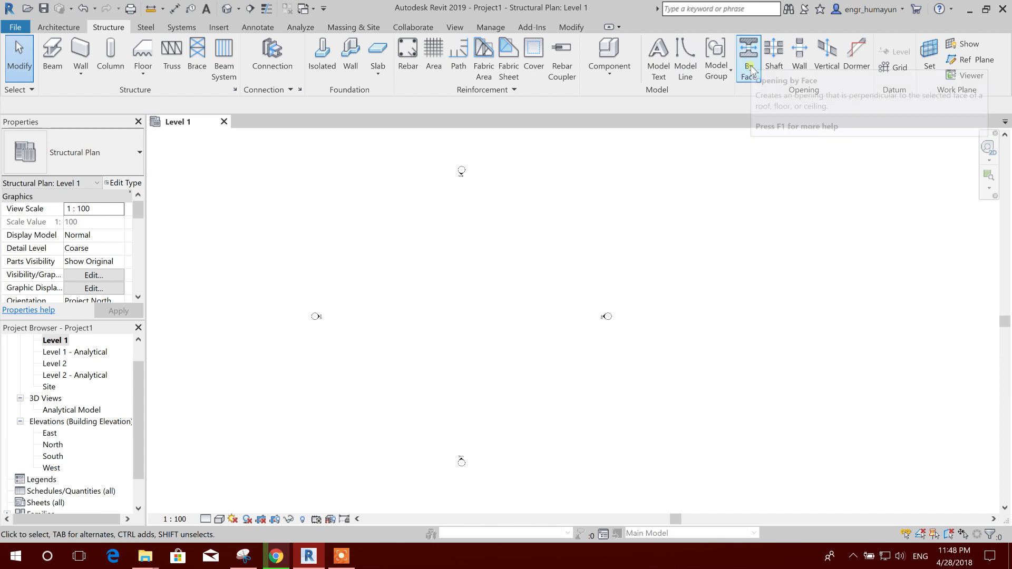
Draw vertical grid line 1 from top to bottom on the left of the Level 1 plan
left_click(894, 68)
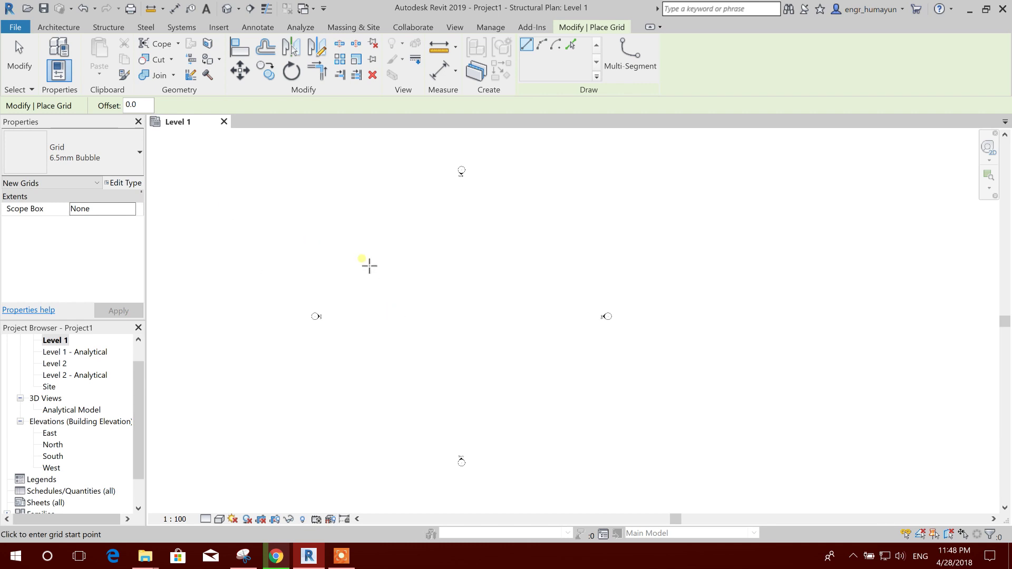
left_click(353, 254)
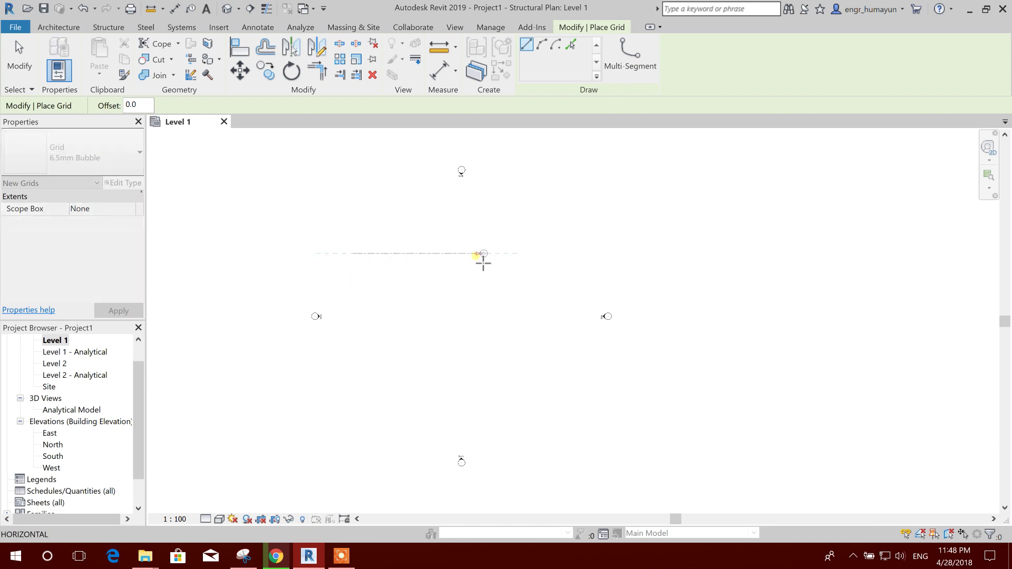
key("Escape")
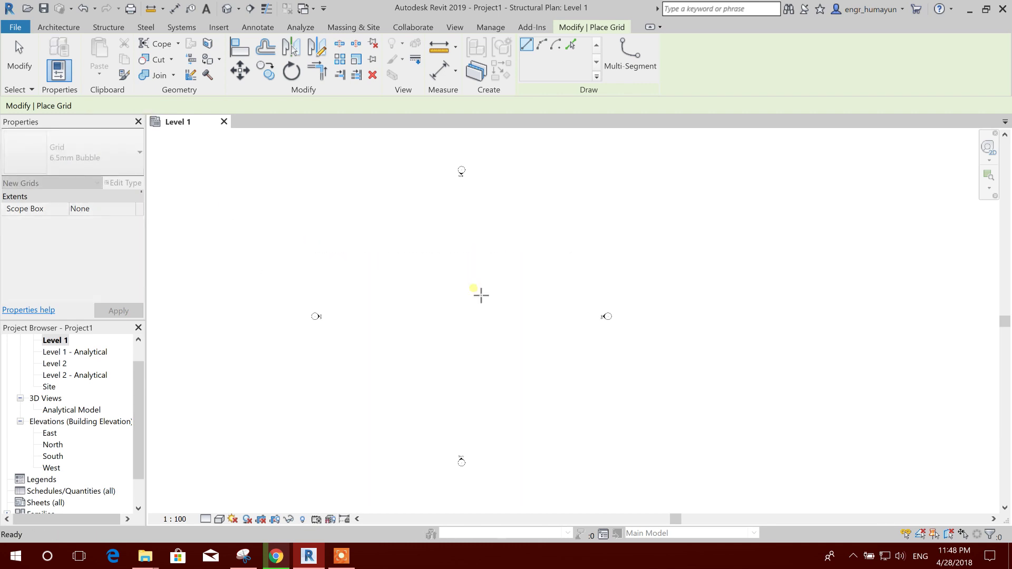
left_click(365, 233)
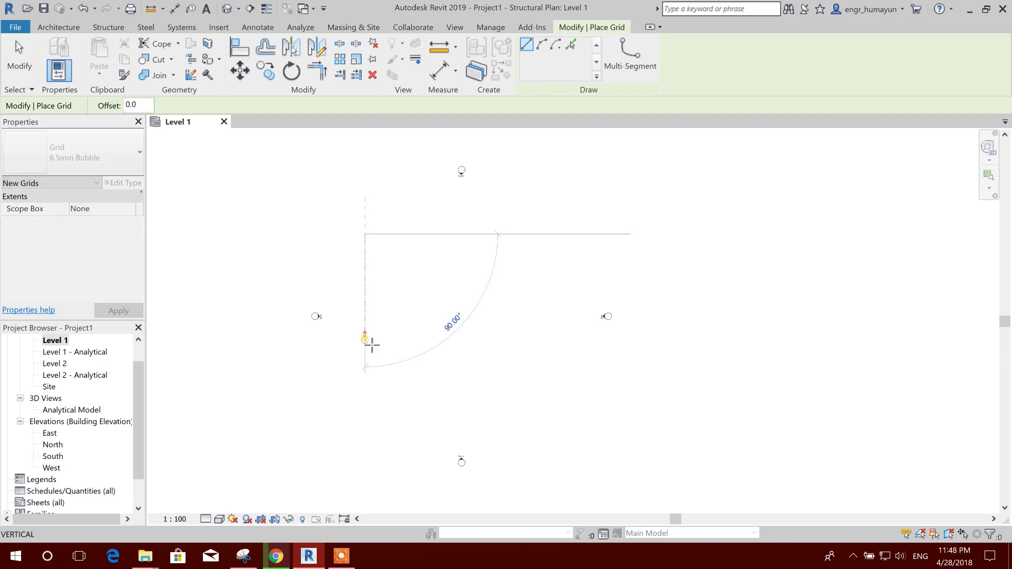
left_click(366, 371)
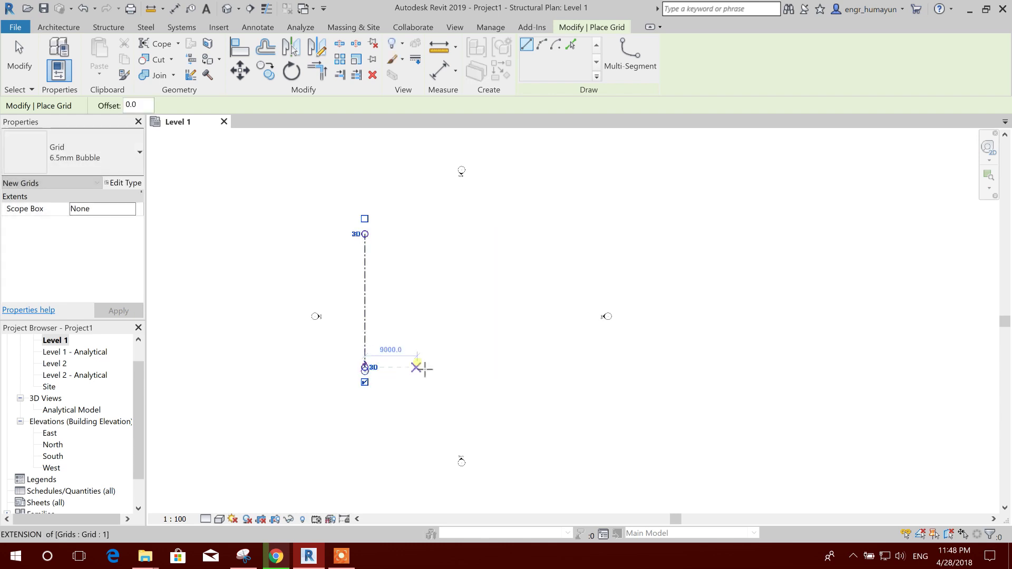
key("Escape")
key("Escape")
scroll(376, 278, "up", 4)
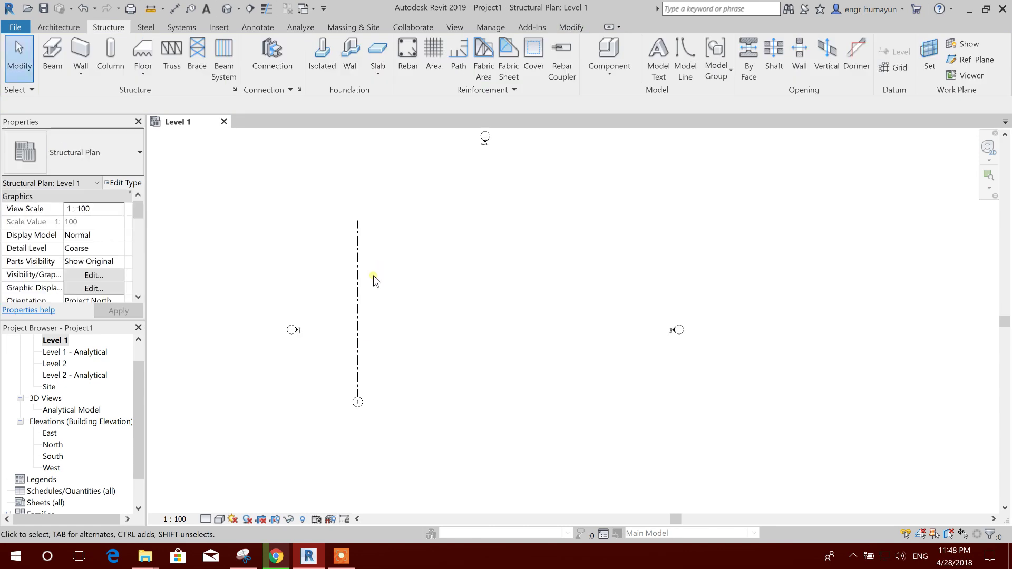
left_click(332, 240)
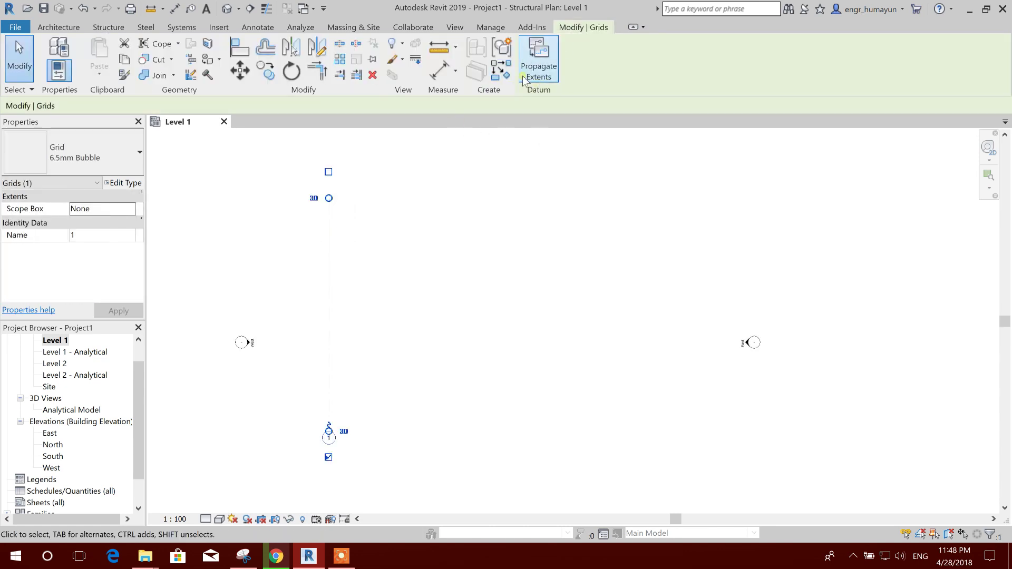
key("Escape")
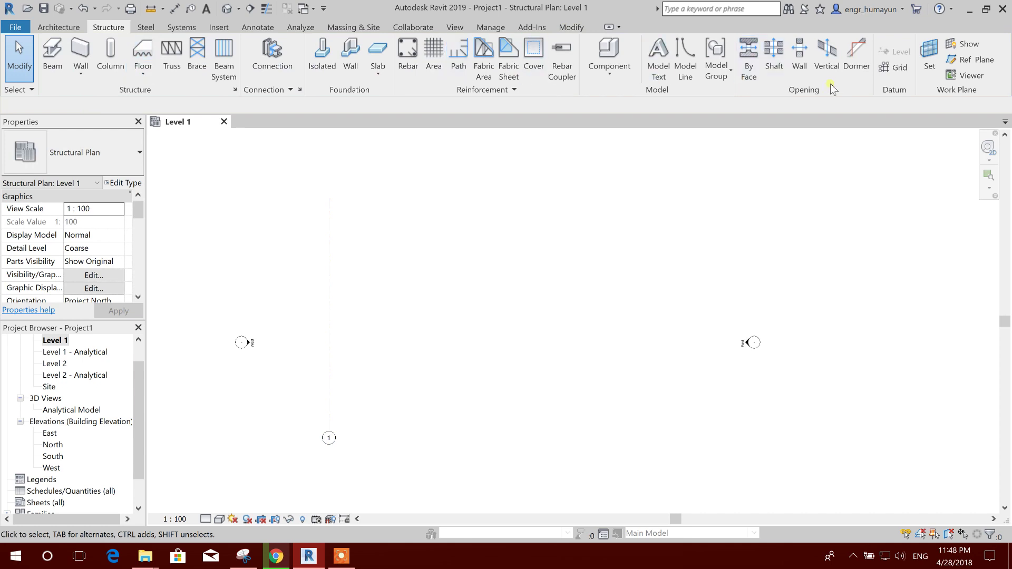
left_click(893, 66)
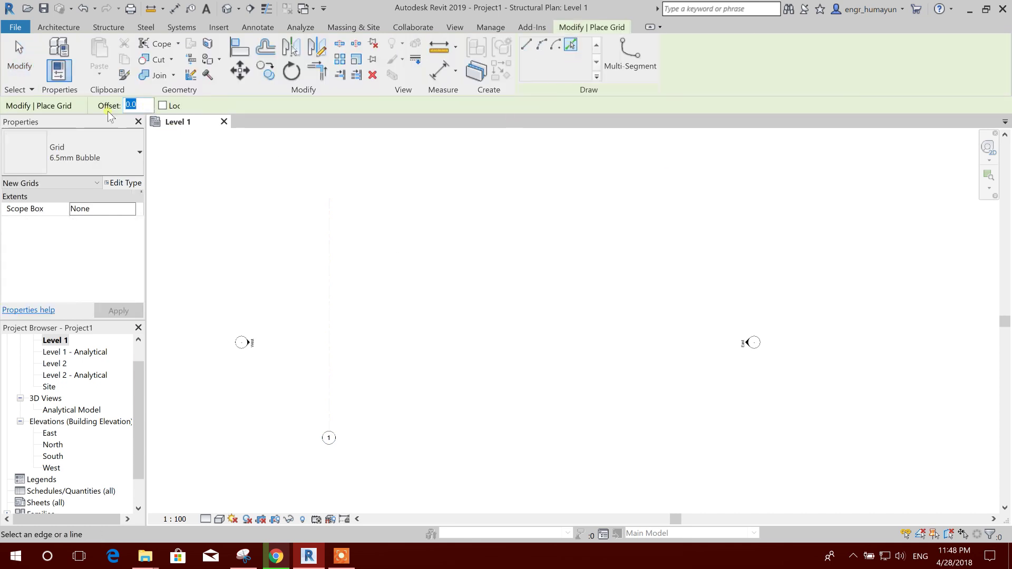
Create grids 2, 3, 4 and 5 at 6000 offsets, each from the previous grid
type("6000")
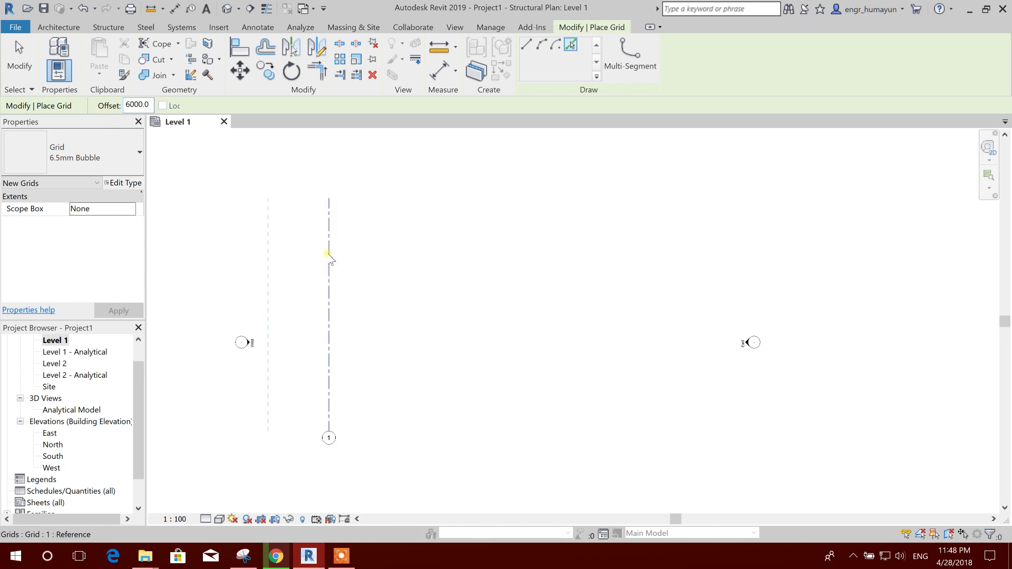
left_click(333, 258)
middle_click_drag(551, 317, 469, 312)
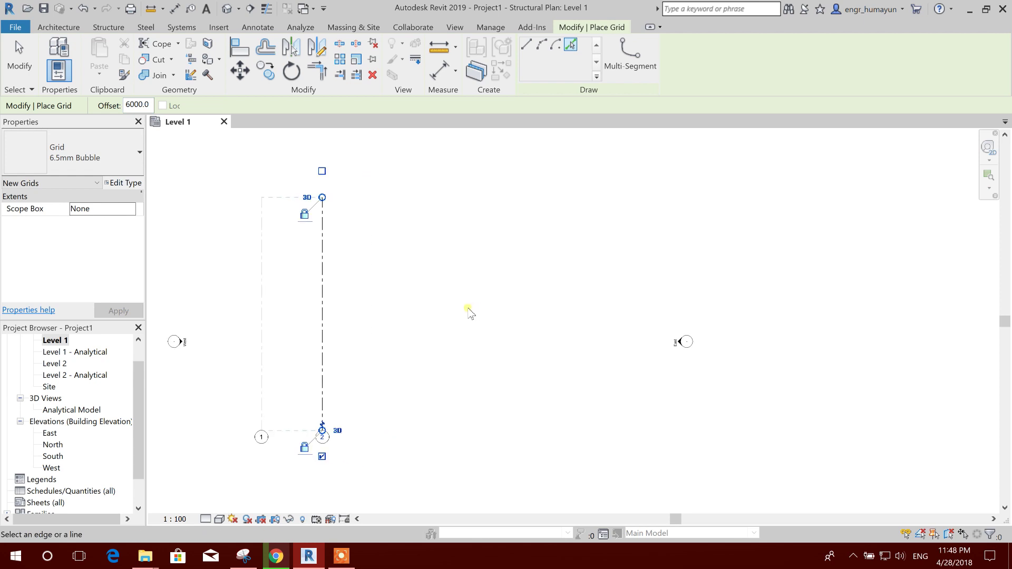
left_click(327, 262)
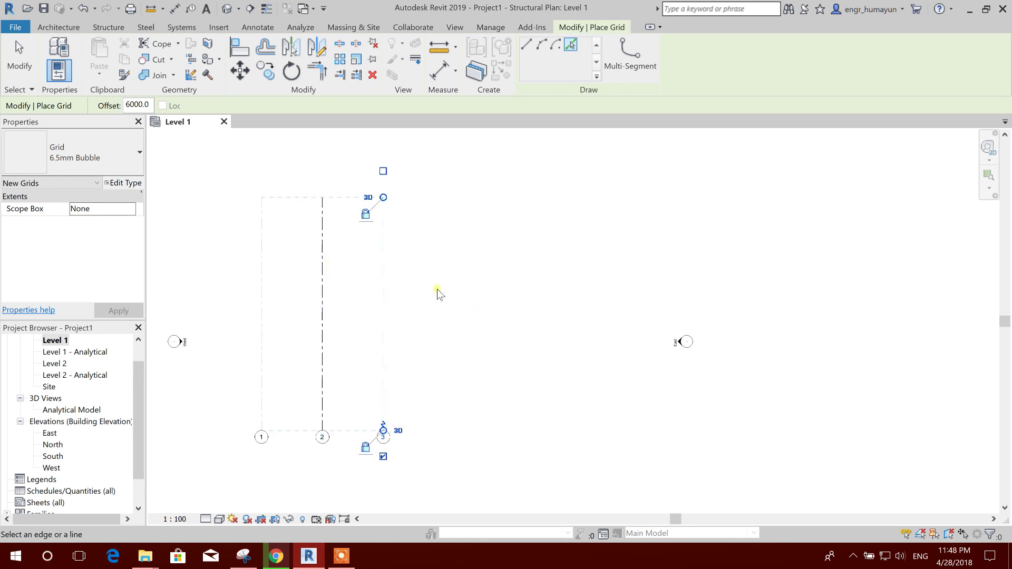
left_click(385, 258)
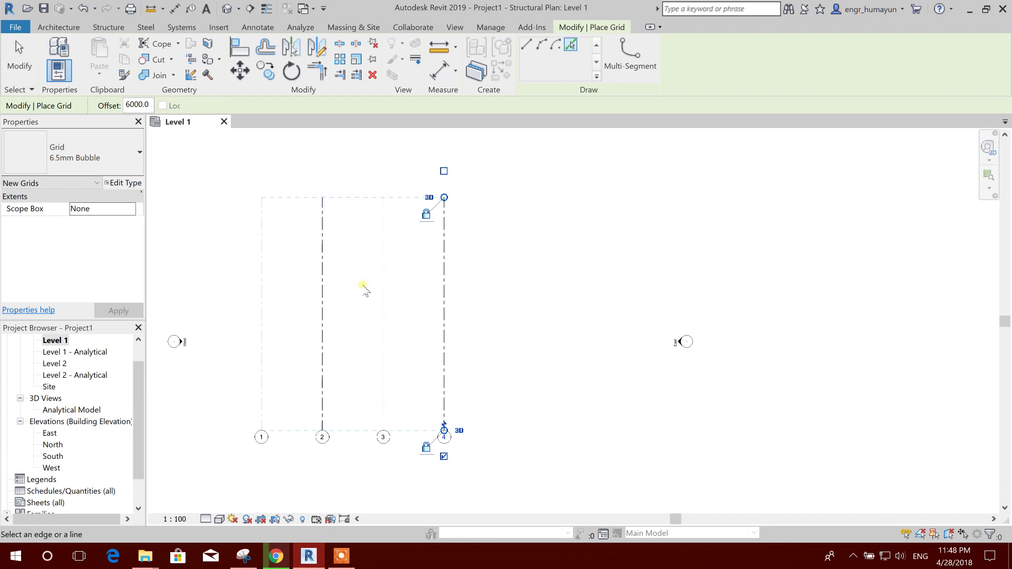
left_click(446, 283)
key("Escape")
key("Escape")
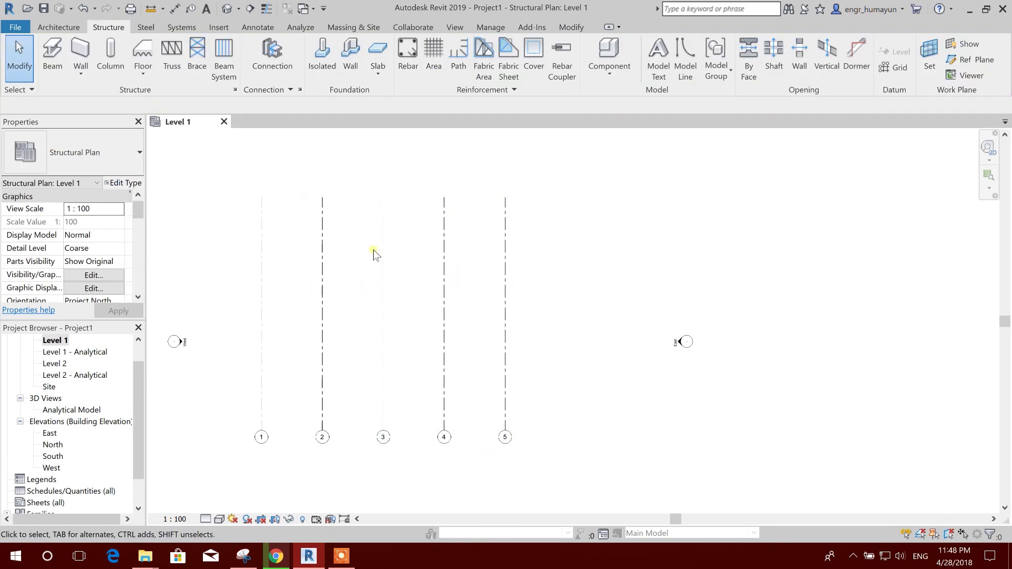
left_click(262, 235)
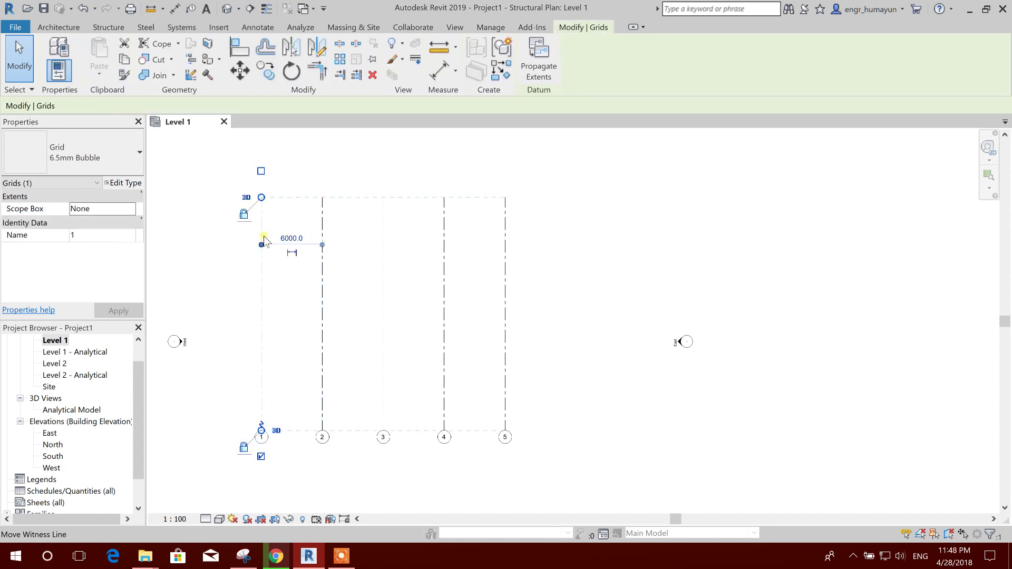
Set the spacing between grids 1 and 2 to 5600
left_click(293, 239)
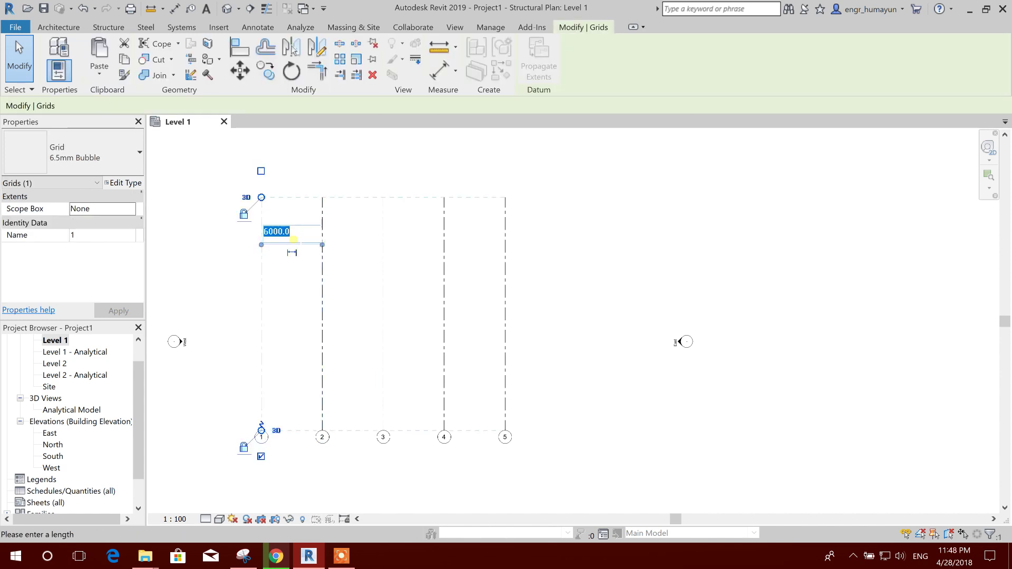
type("5600")
key("Return")
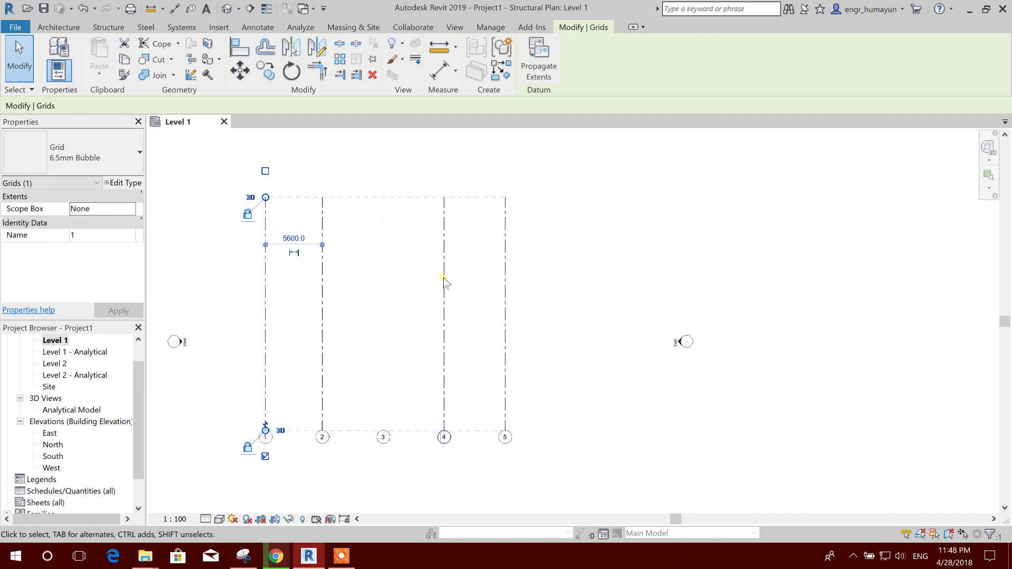
left_click(520, 252)
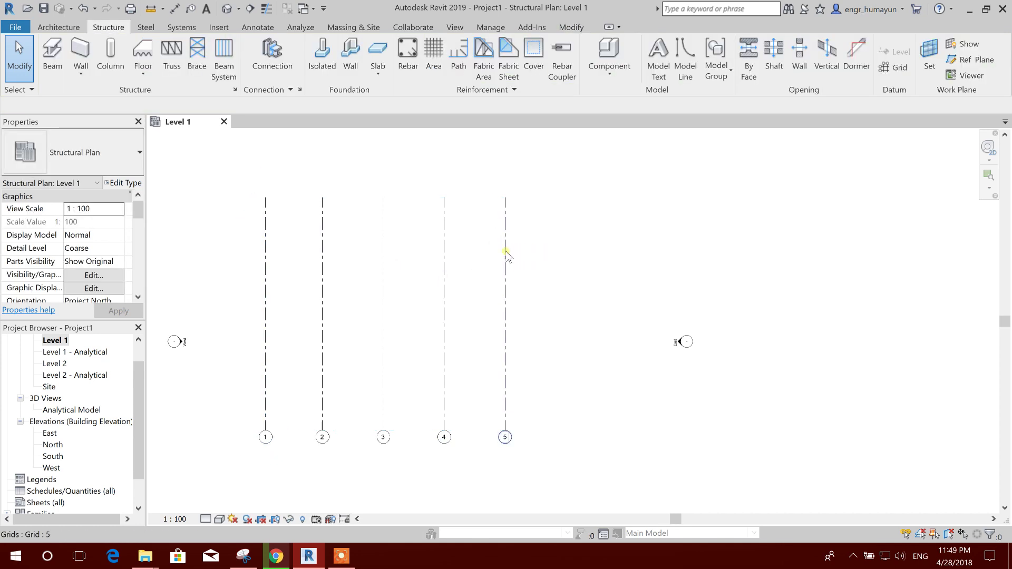
Set the spacing between grids 4 and 5 to 5600 and recentre the grids
left_click(505, 253)
left_click(474, 239)
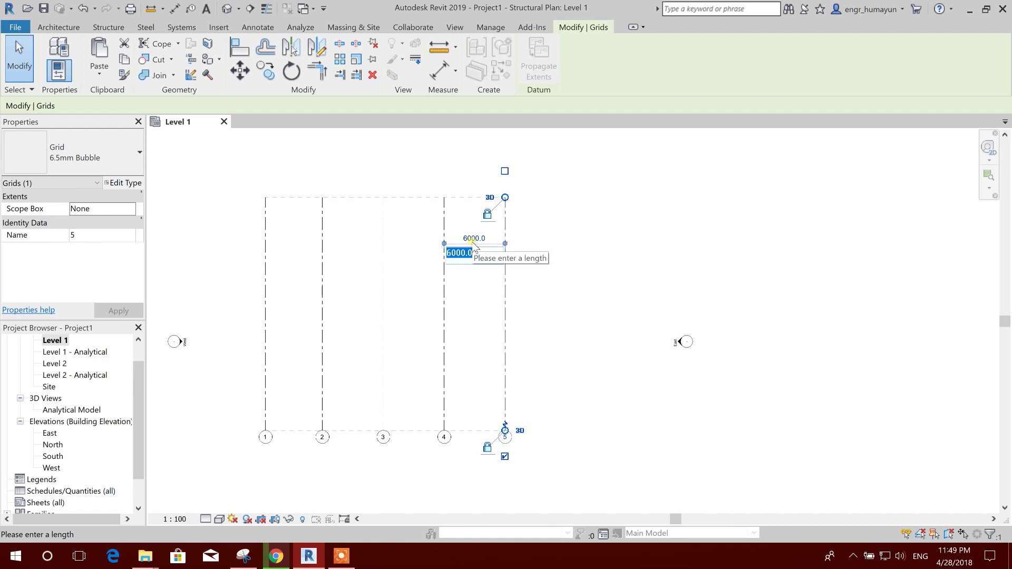
type("5600")
key("Return")
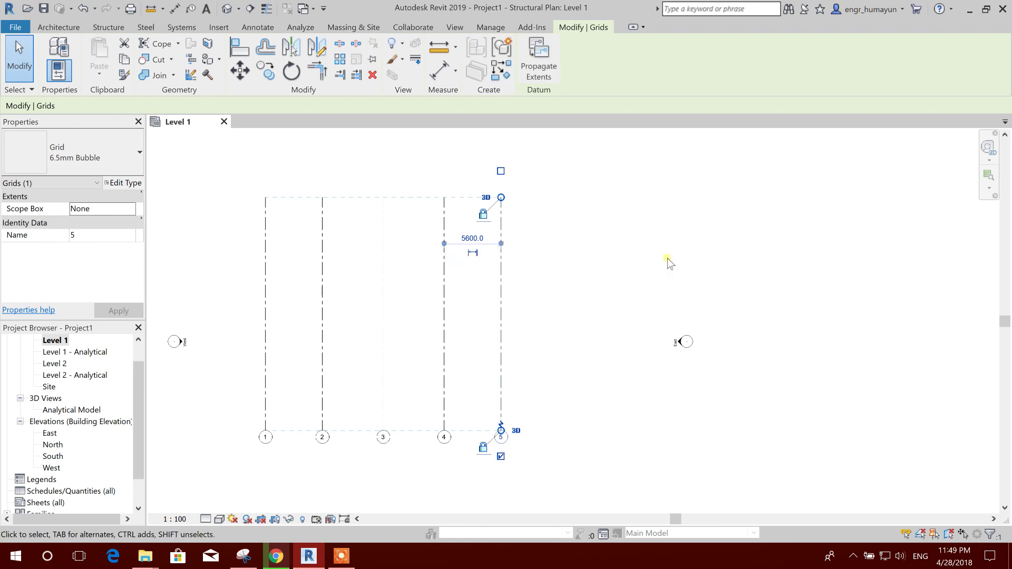
left_click(605, 260)
middle_click_drag(587, 302, 600, 334)
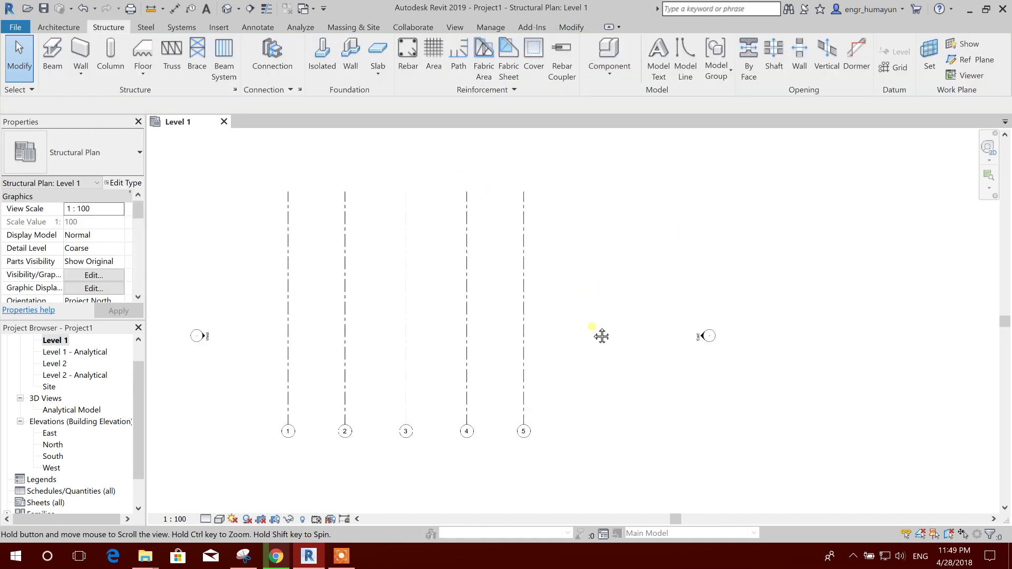
middle_click_drag(393, 341, 412, 321)
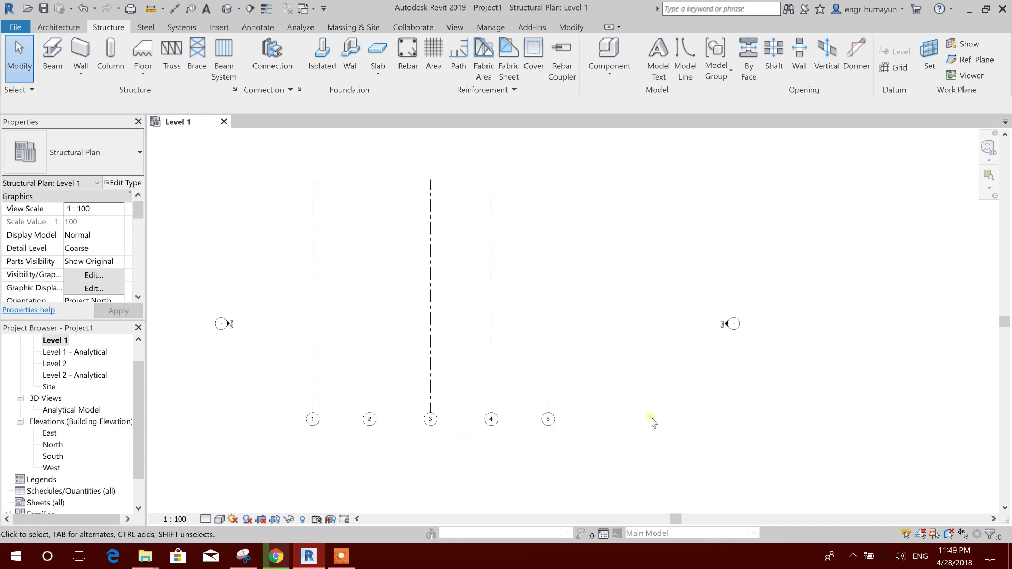
middle_click_drag(649, 420, 649, 434)
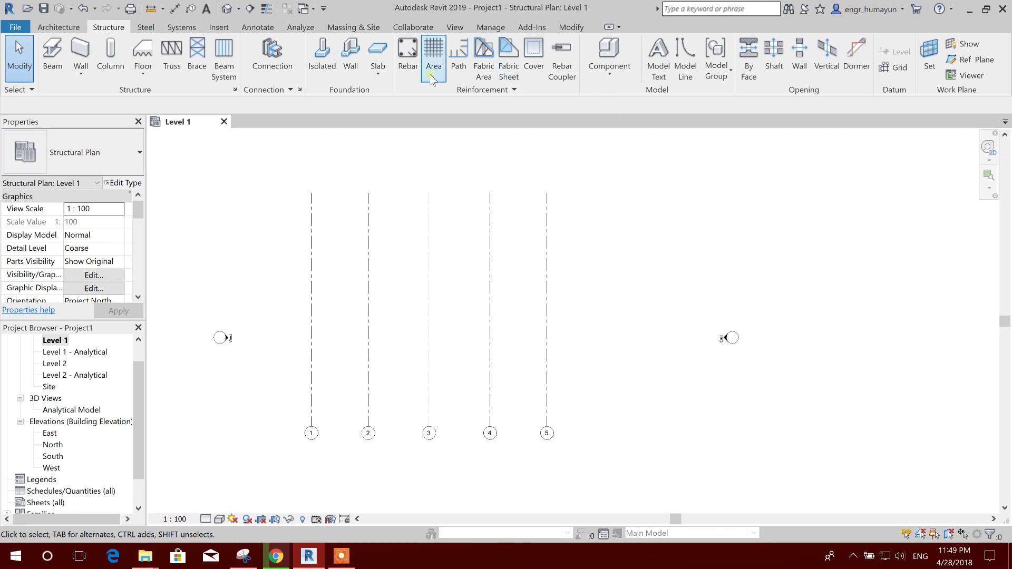
left_click(894, 68)
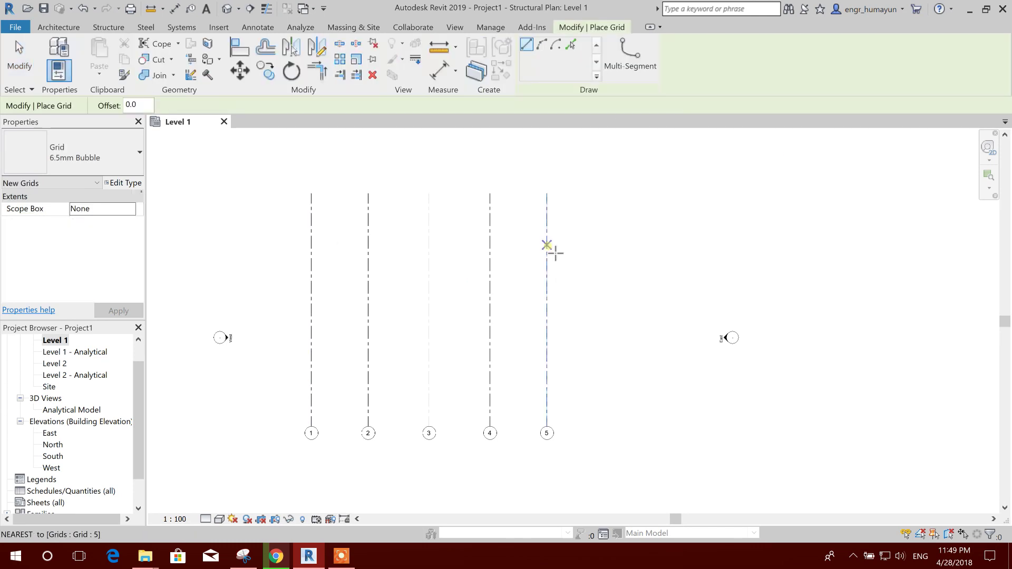
Draw a horizontal grid line from right of grid 5 to left of grid 1
left_click(614, 220)
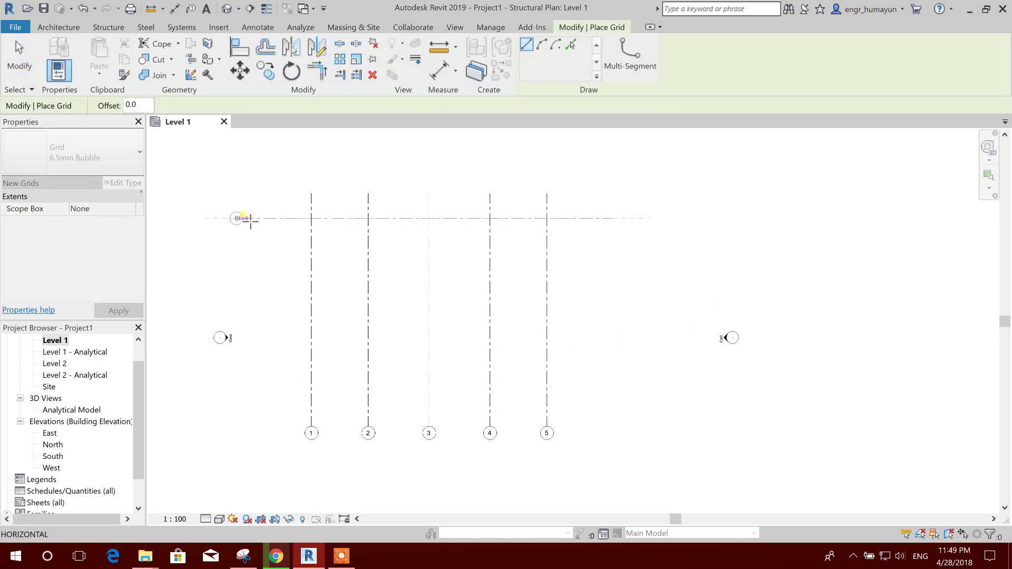
key("Escape")
middle_click_drag(473, 336, 489, 299)
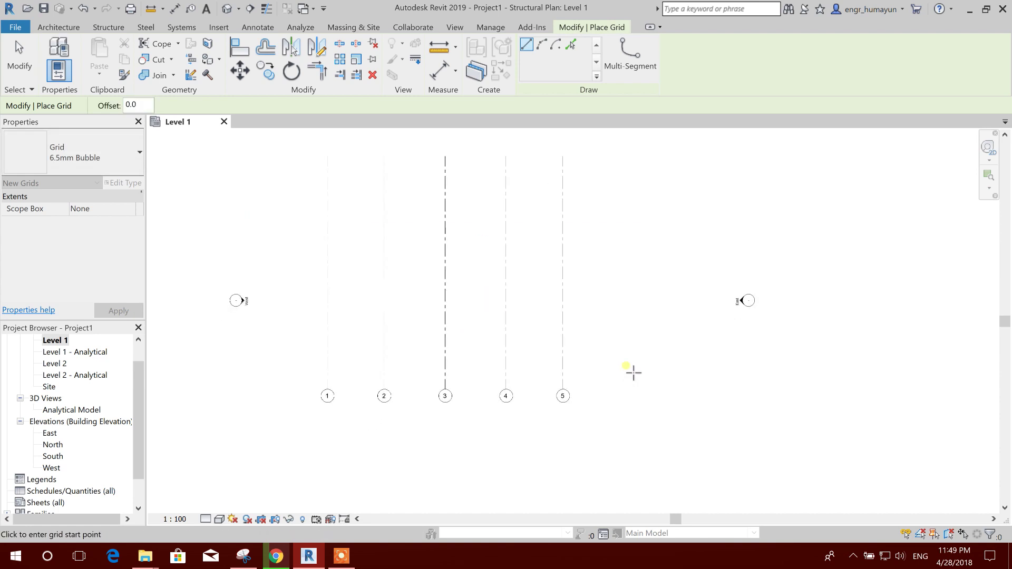
left_click(632, 364)
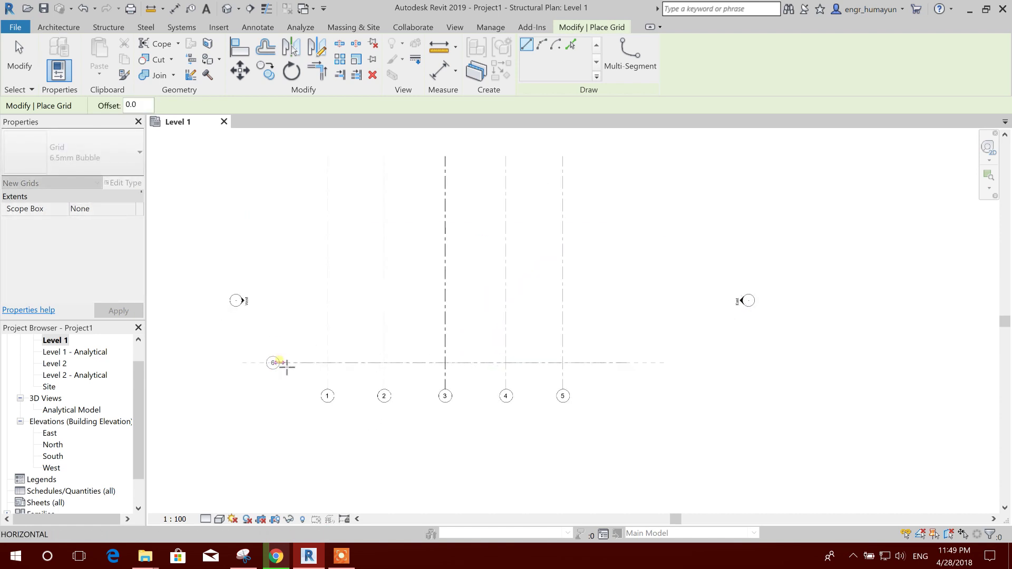
left_click(294, 364)
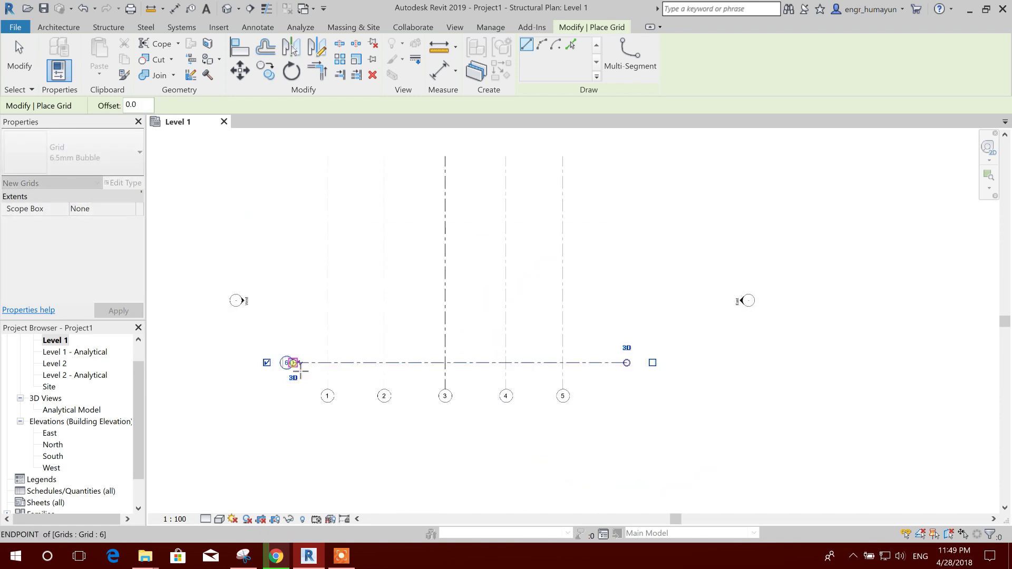
key("Escape")
key("Escape")
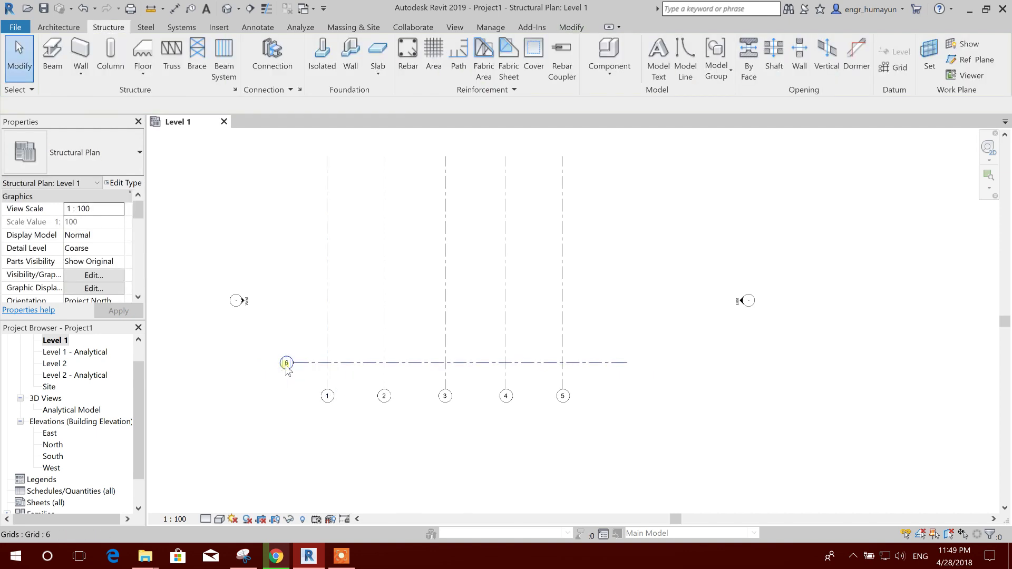
Rename the new horizontal grid from 6 to A in Properties
left_click(286, 364)
left_click(105, 234)
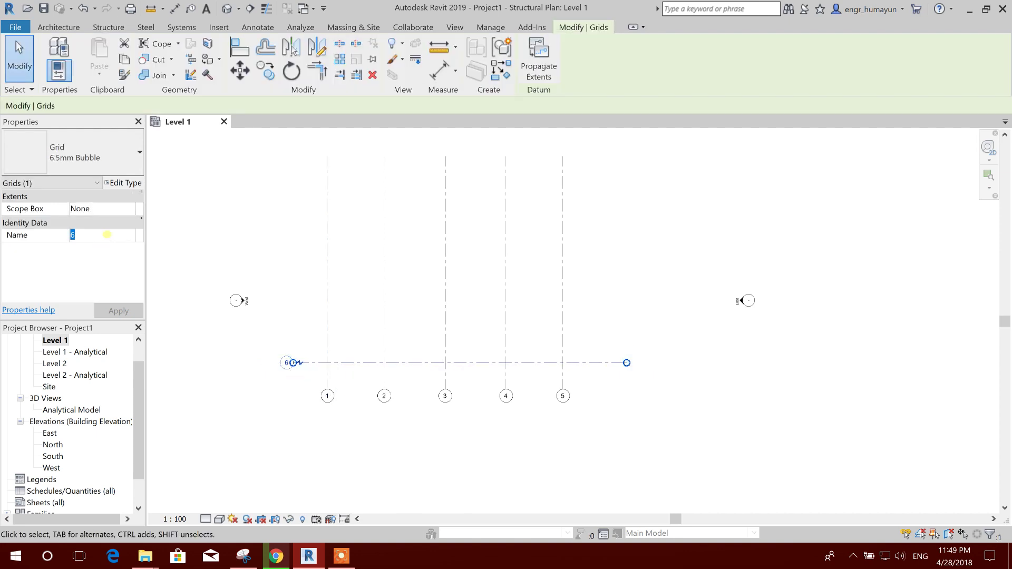
type("a")
key("Return")
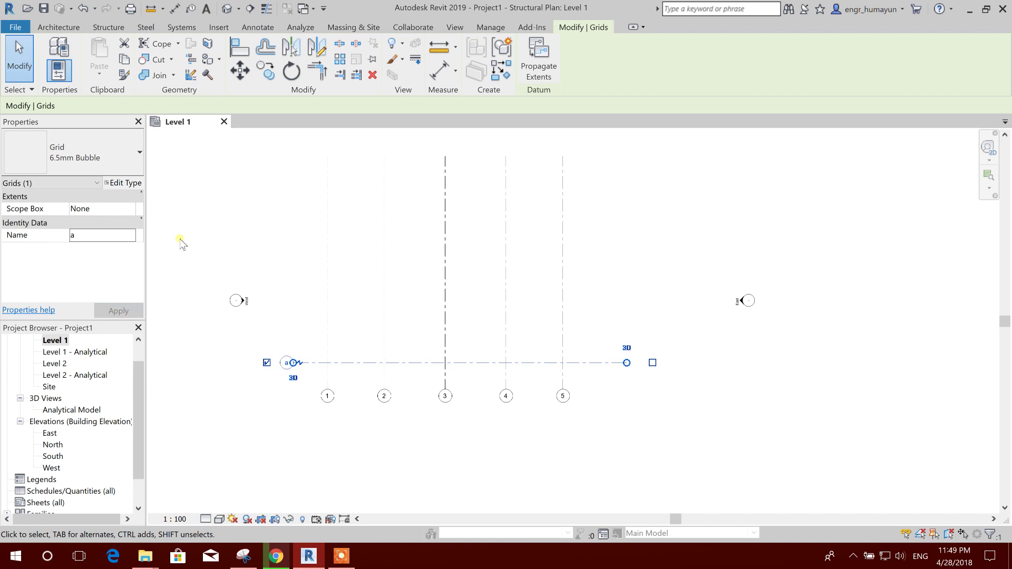
left_click(82, 239)
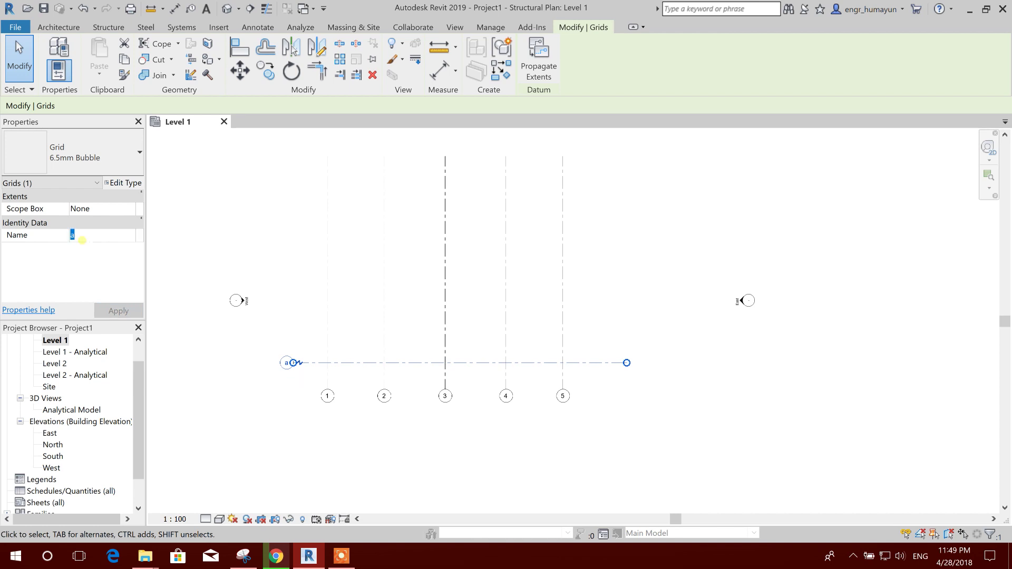
type("A")
left_click(194, 232)
scroll(560, 293, "down", 1)
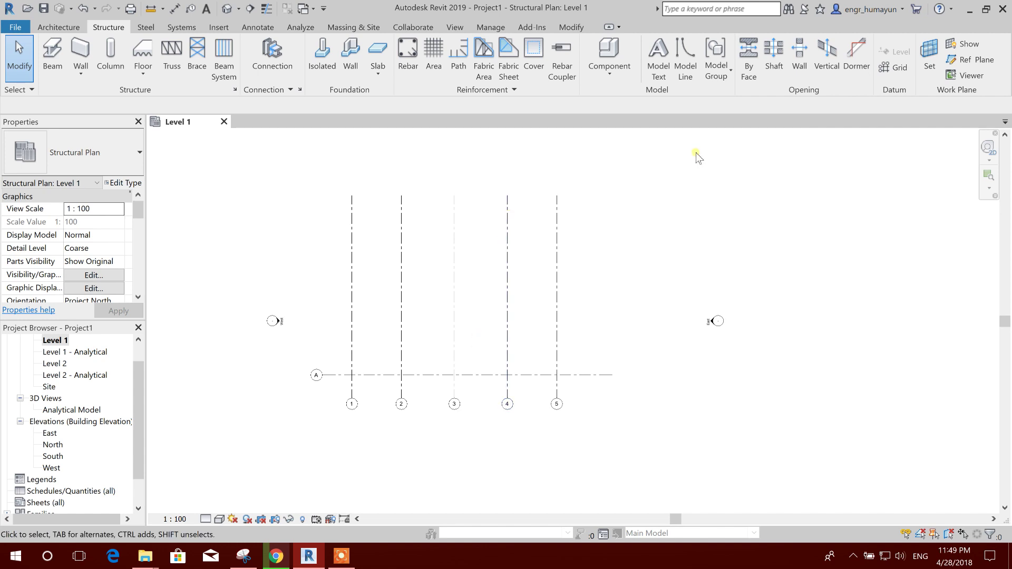
Set the Grid tool to Pick Lines with an offset of 6000
left_click(895, 67)
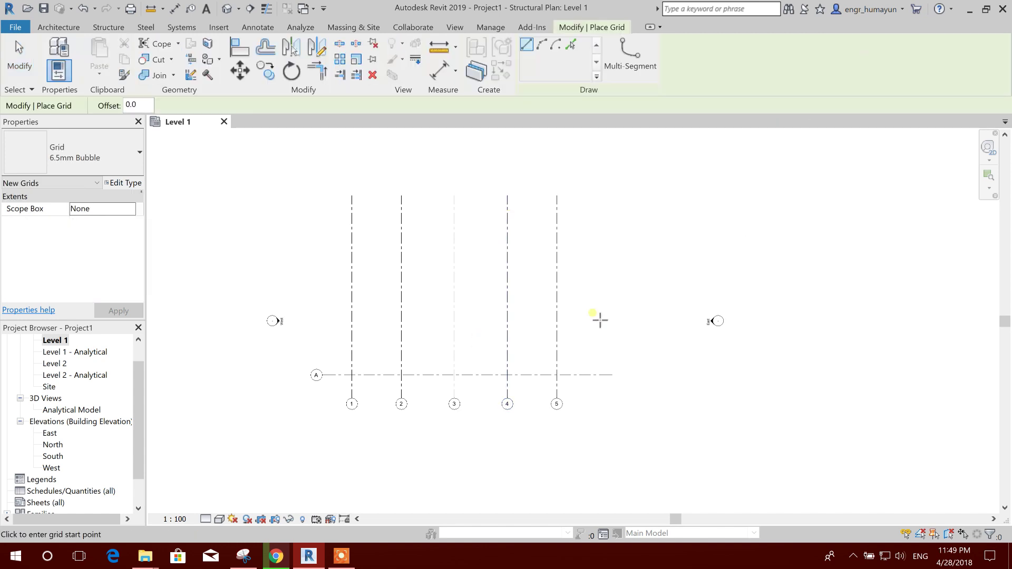
left_click(573, 48)
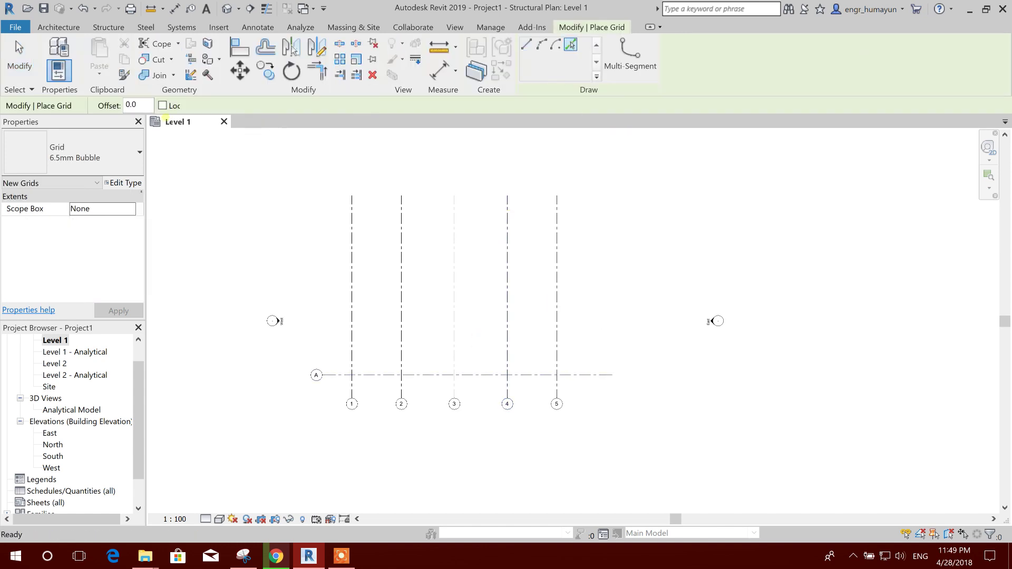
double_click(131, 104)
type("2500")
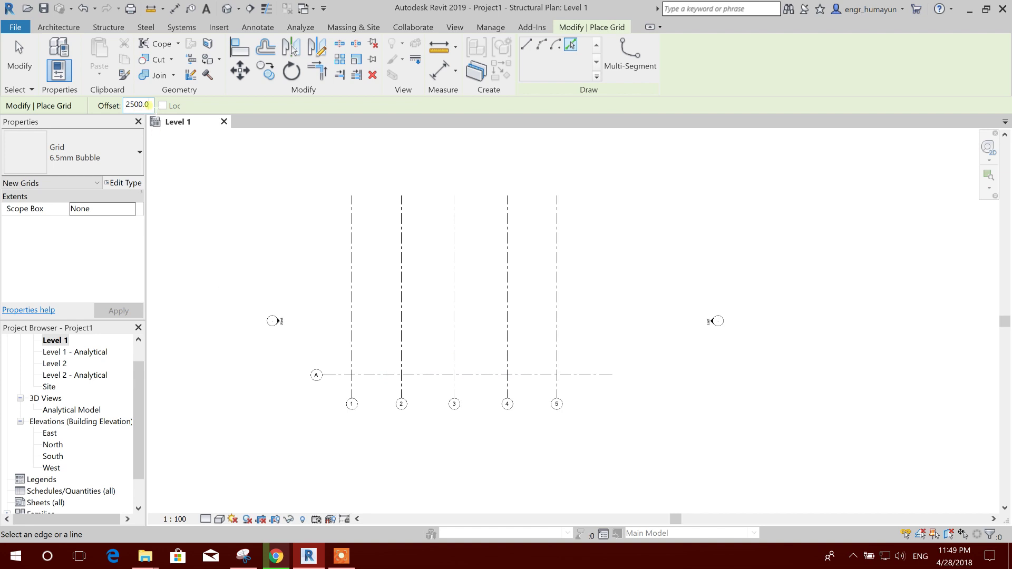
double_click(136, 103)
type("6000")
key("Return")
Create grids B and C 6000 apart above grid A, undoing the extra grid D
left_click(391, 375)
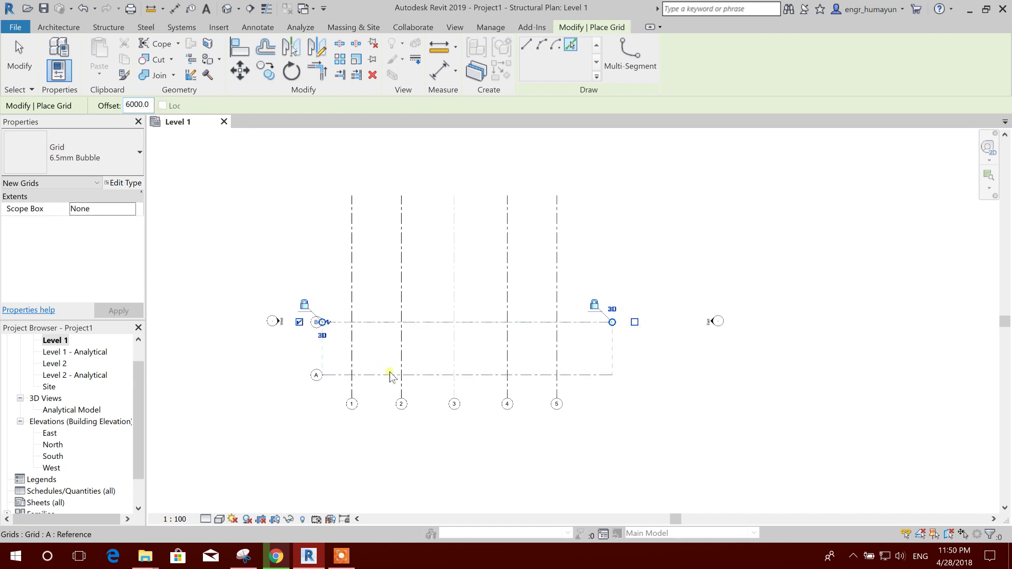
left_click(372, 321)
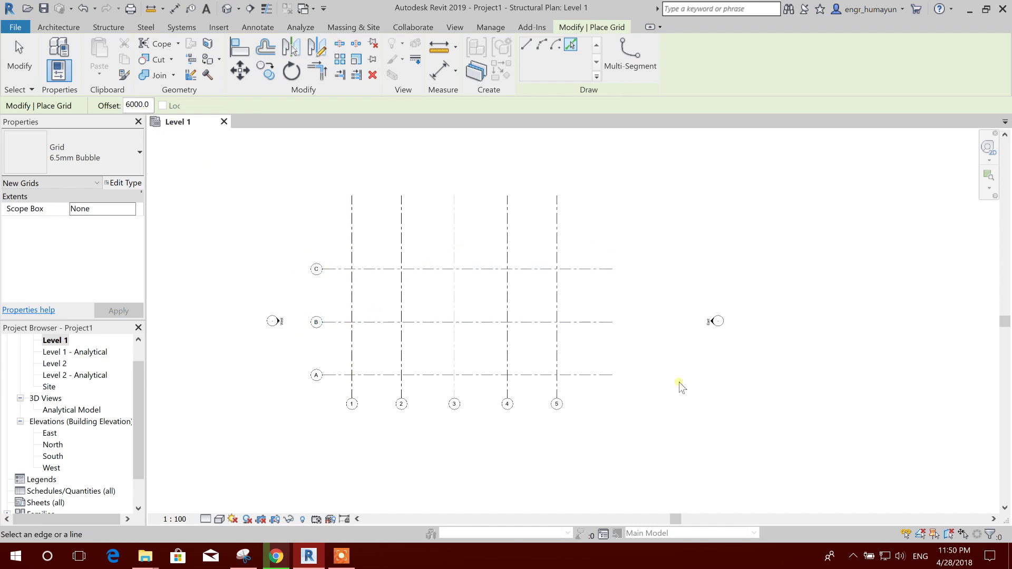
middle_click_drag(637, 403, 616, 427)
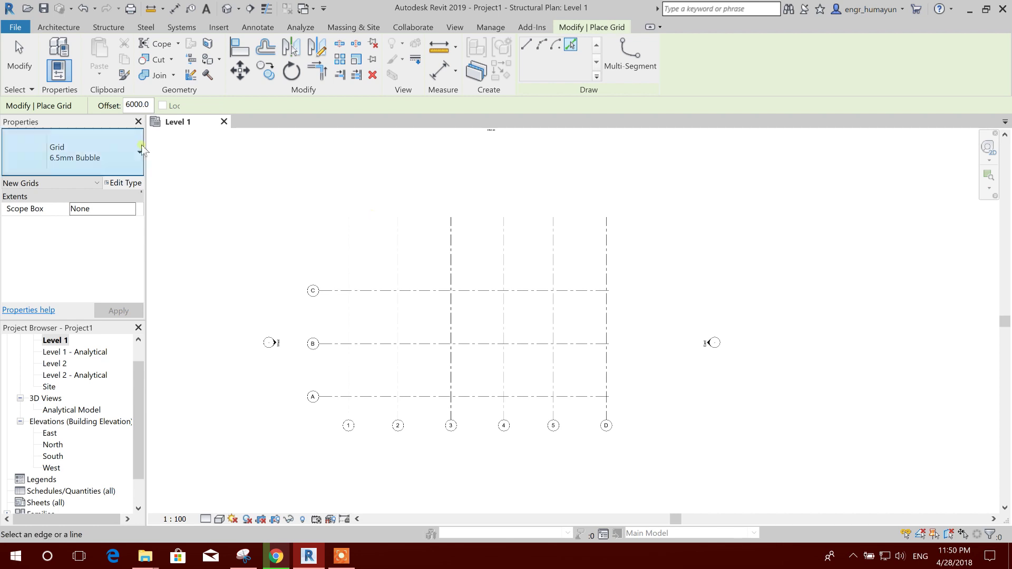
left_click(83, 9)
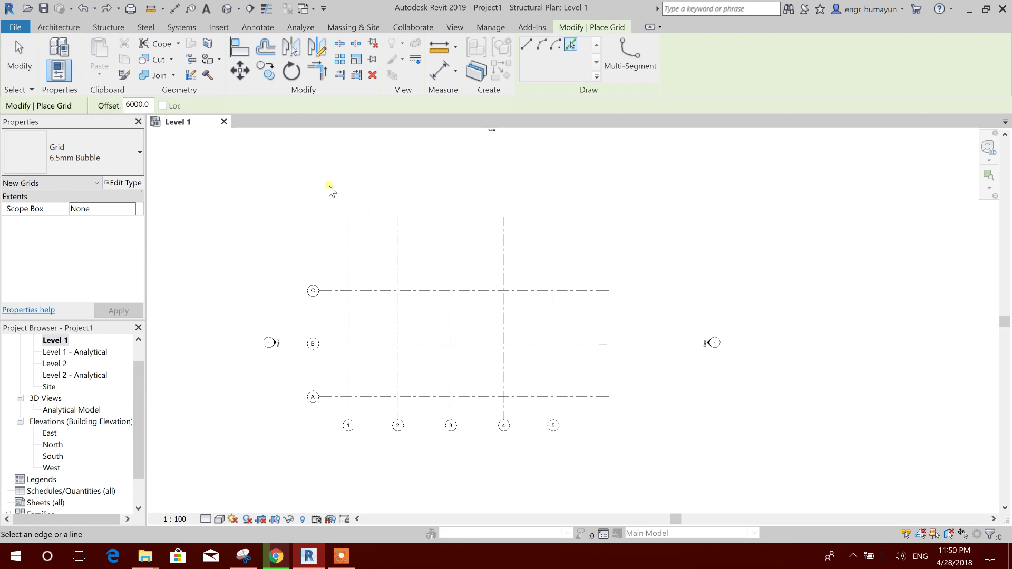
key("Escape")
Shorten the top ends of grids 1–5 and the right ends of grids A–C
middle_click_drag(661, 249, 666, 221)
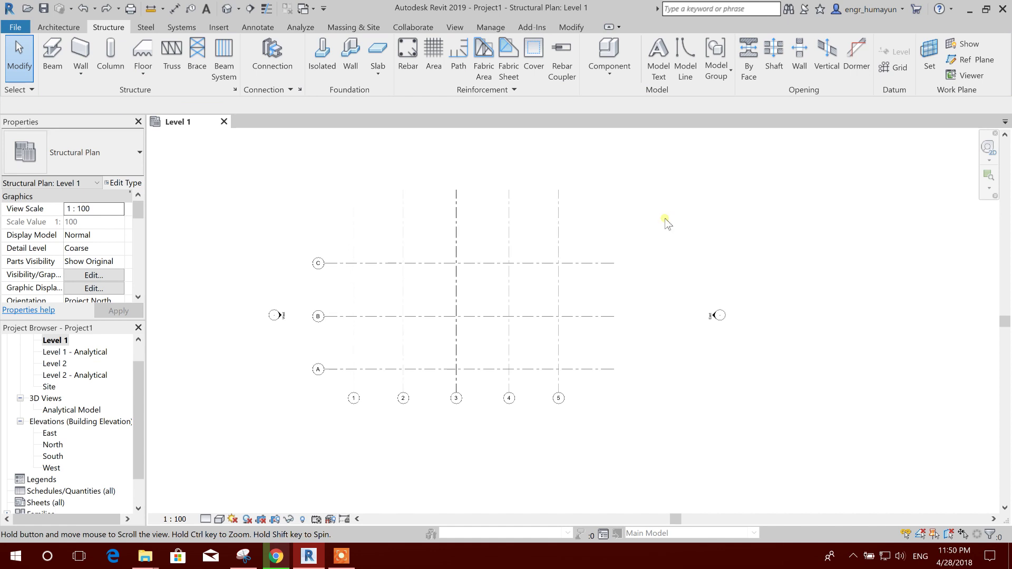
left_click(559, 219)
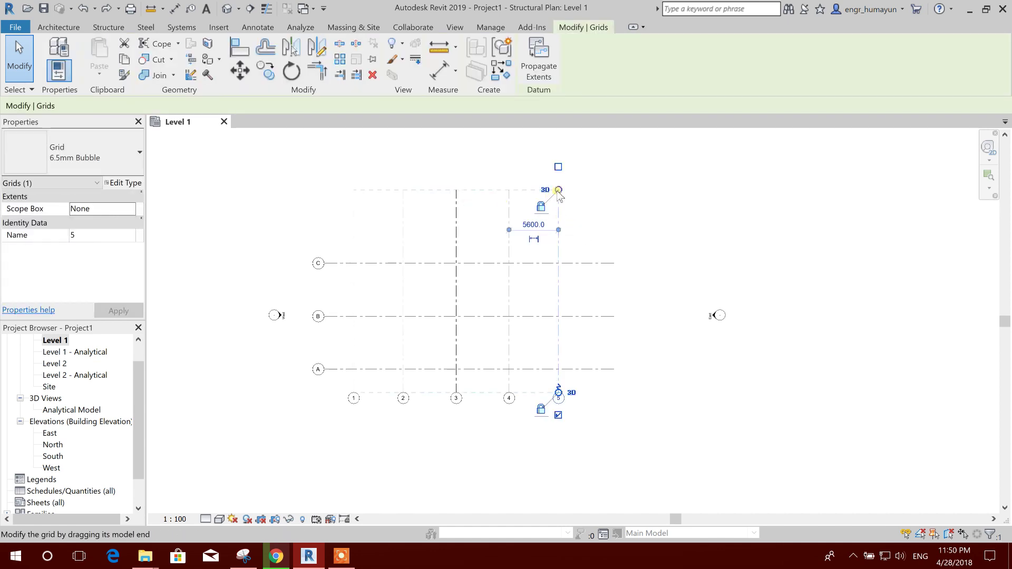
left_click_drag(559, 191, 571, 238)
left_click(654, 348)
middle_click_drag(653, 348, 670, 334)
left_click(622, 337)
left_click_drag(622, 340, 591, 342)
left_click(666, 332)
left_click(566, 216)
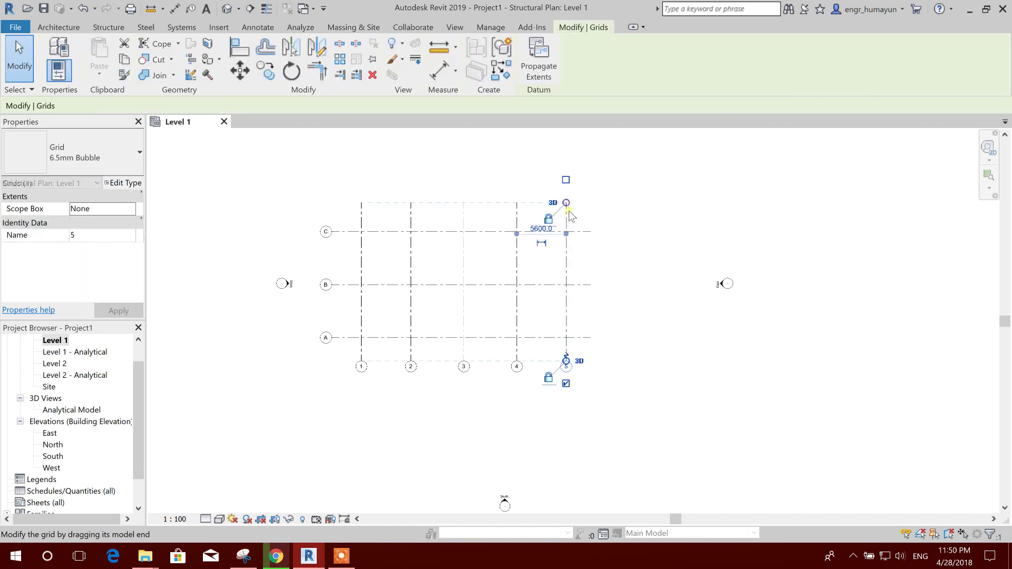
left_click_drag(566, 204, 565, 221)
left_click(619, 217)
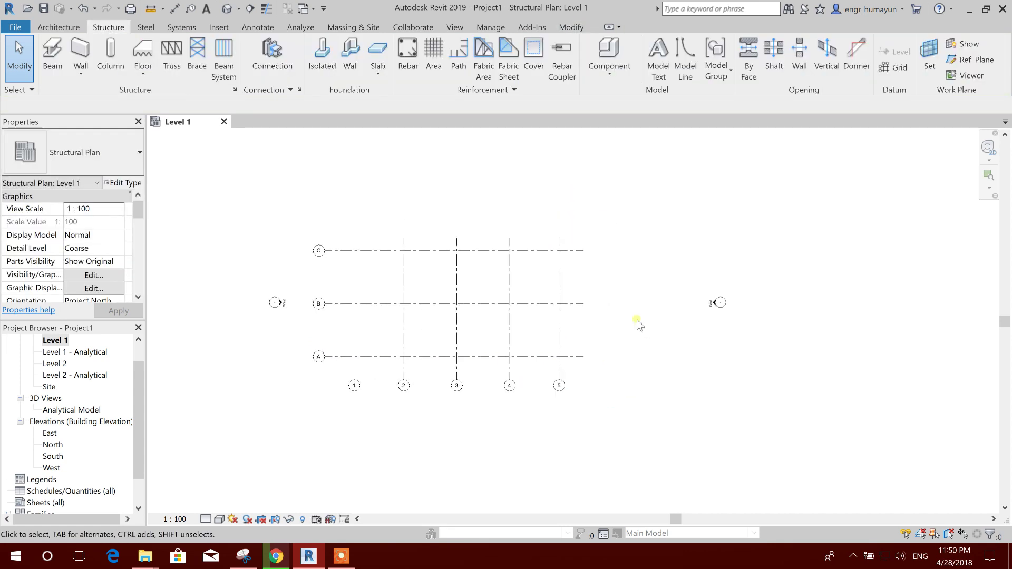
Zoom in and pan to frame the completed 1–5 by A–C grid layout
scroll(526, 342, "up", 2)
scroll(424, 306, "up", 2)
middle_click_drag(420, 304, 546, 327)
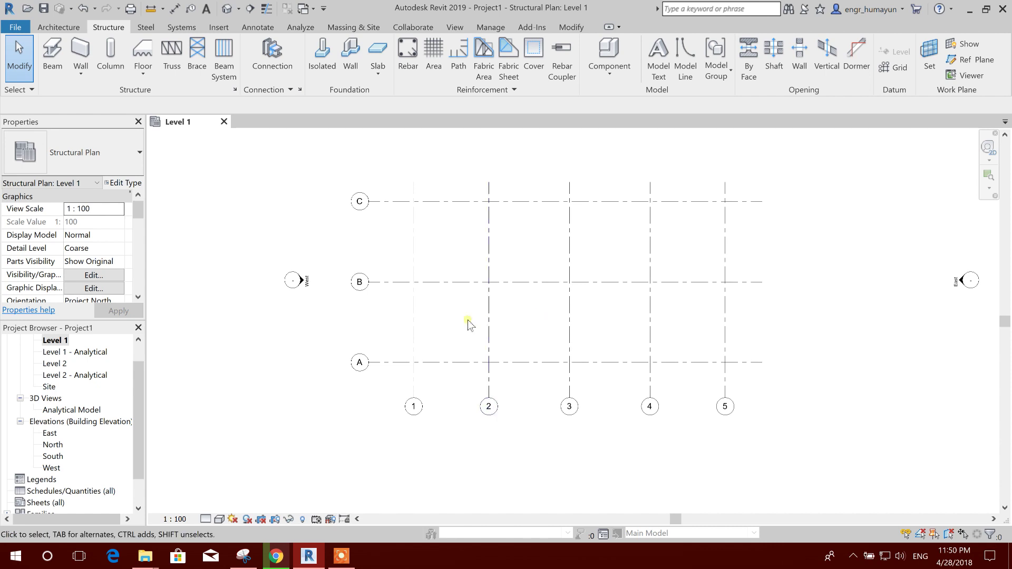
middle_click_drag(309, 380, 294, 357)
middle_click_drag(516, 338, 473, 354)
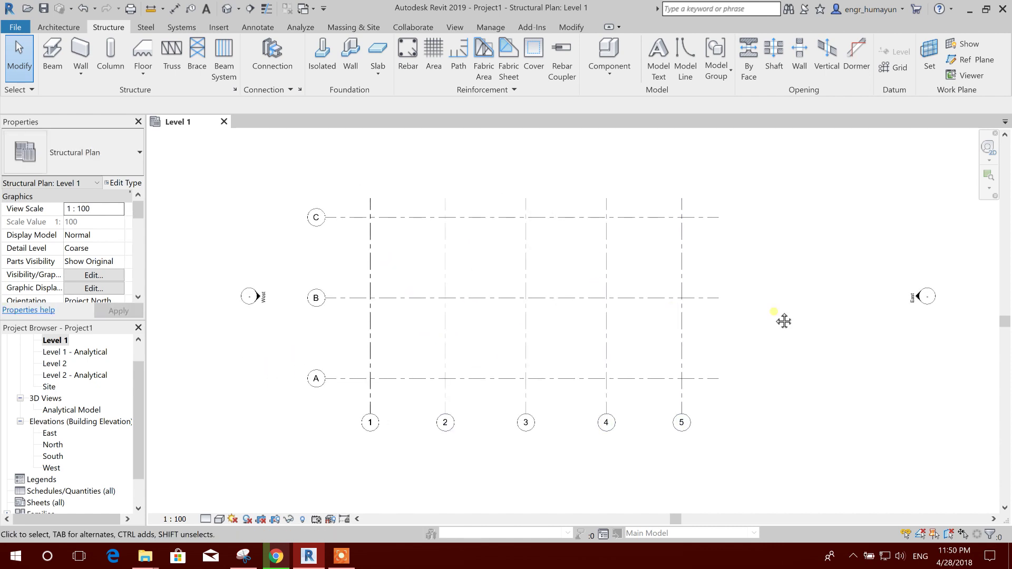
middle_click_drag(784, 321, 729, 333)
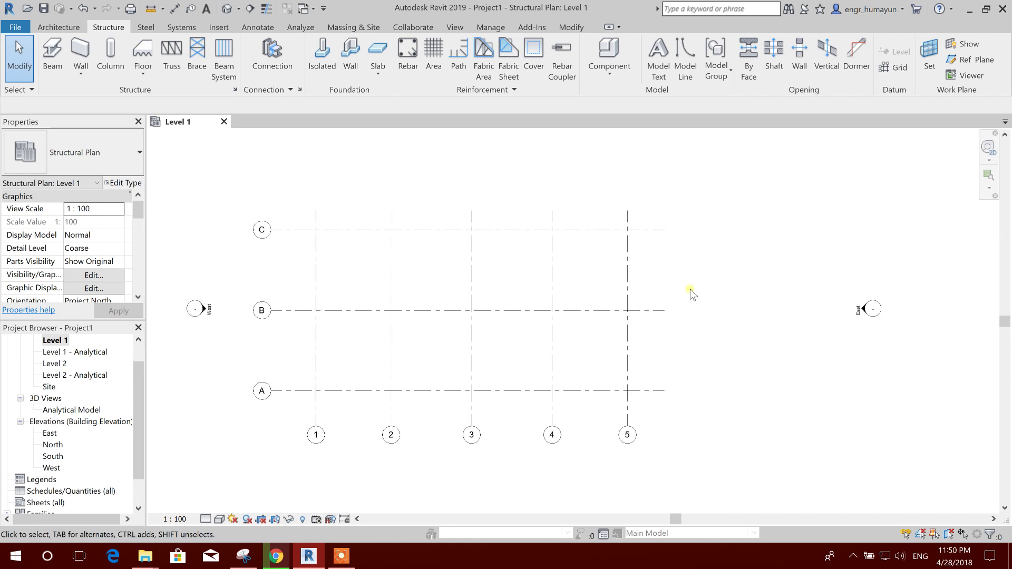
middle_click_drag(504, 331, 515, 307)
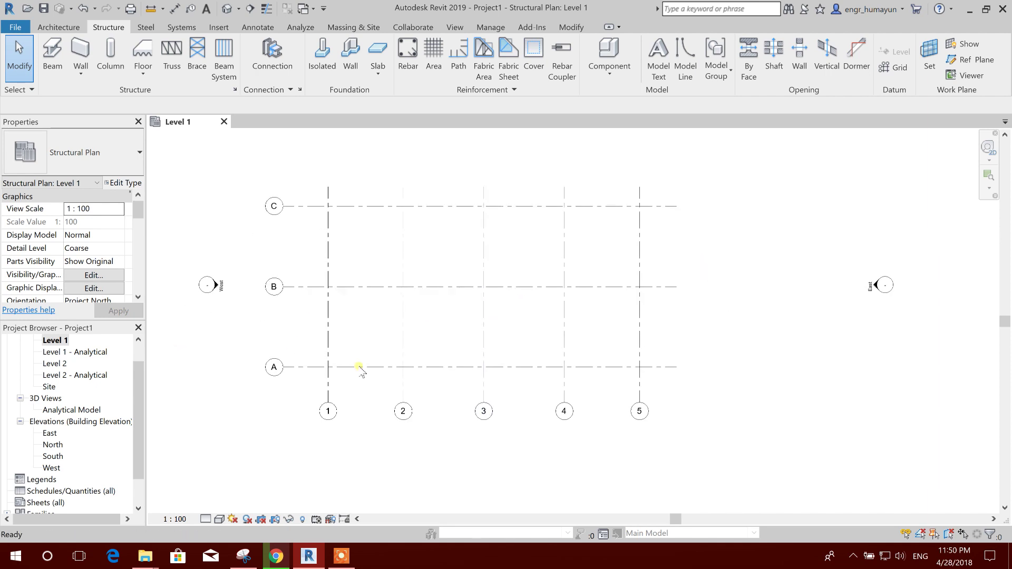
middle_click_drag(360, 369, 361, 356)
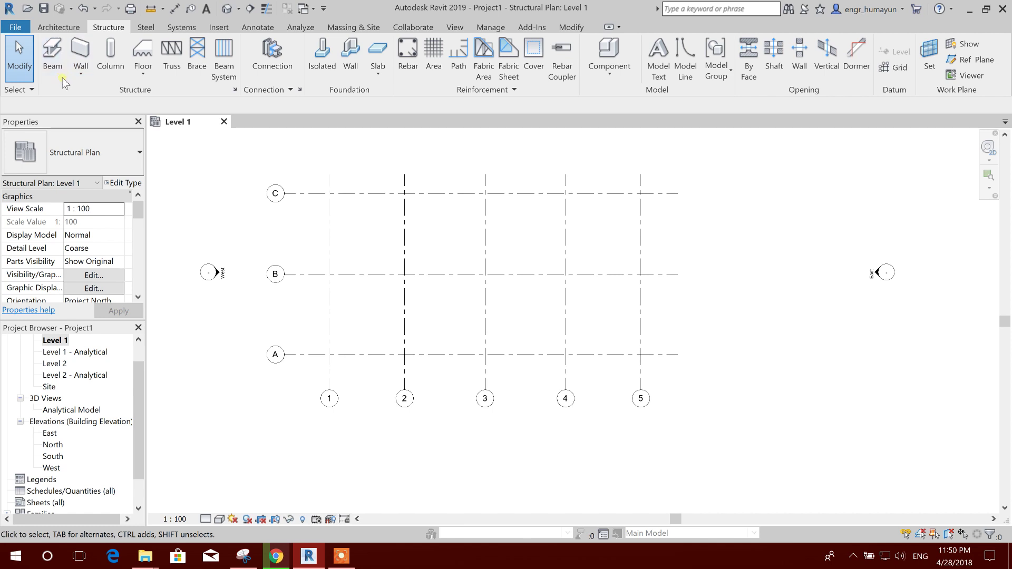
Start placing a structural column and bring up the Load Family dialog
left_click(112, 67)
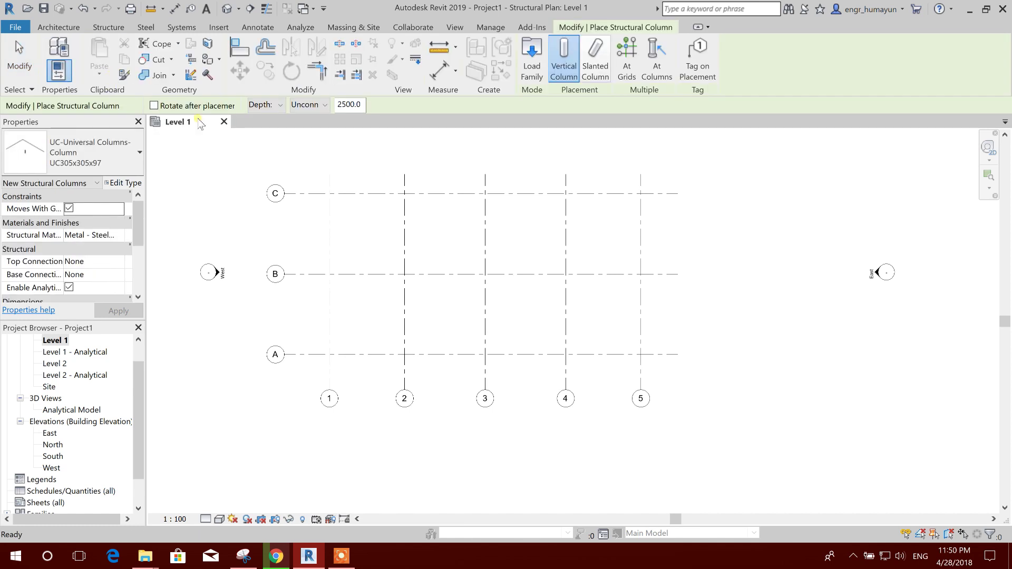
left_click(127, 161)
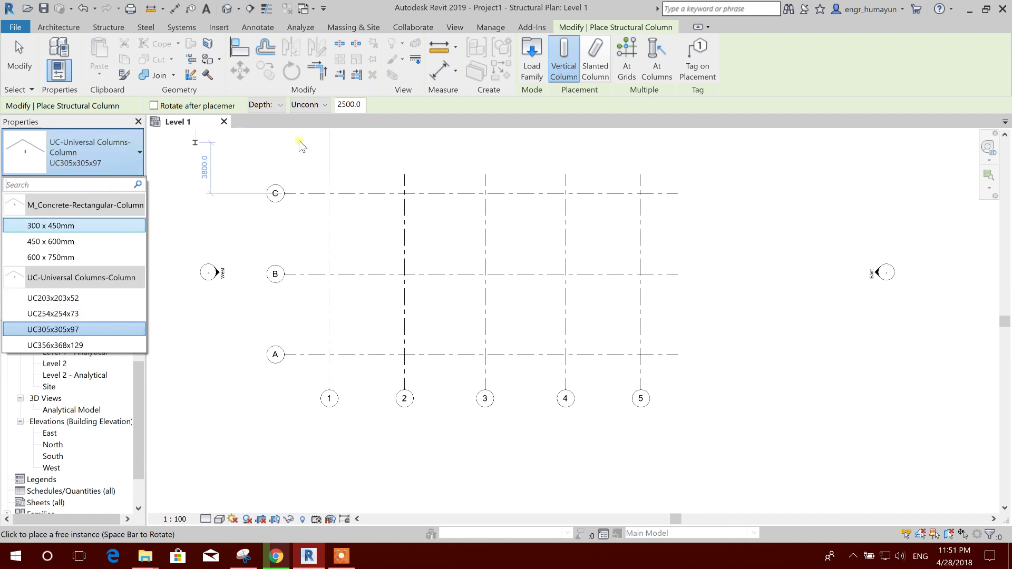
left_click(531, 59)
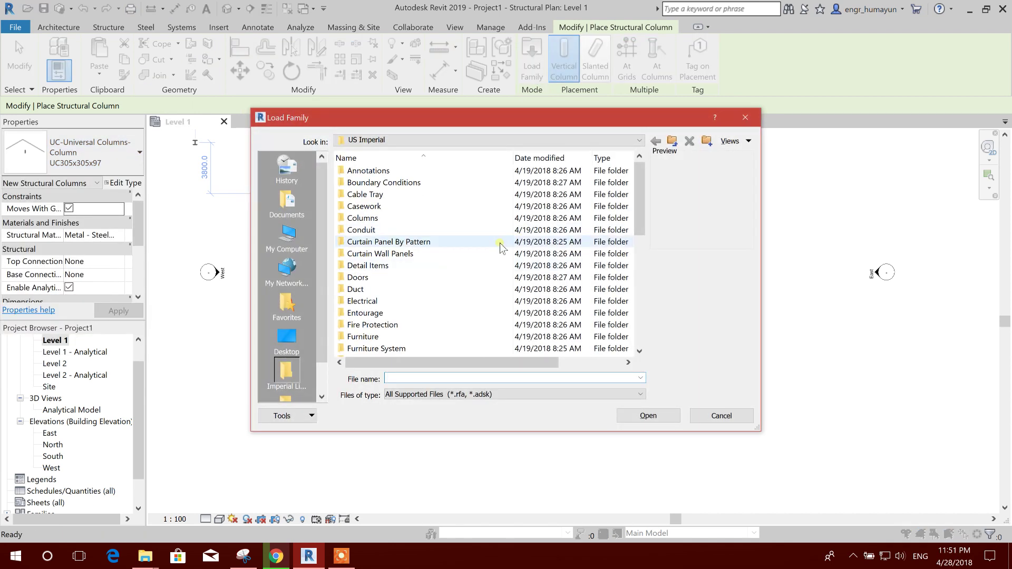
Browse the US Metric Columns folder, previewing the Metal Clad, Round and Wood Timber columns
left_click(671, 140)
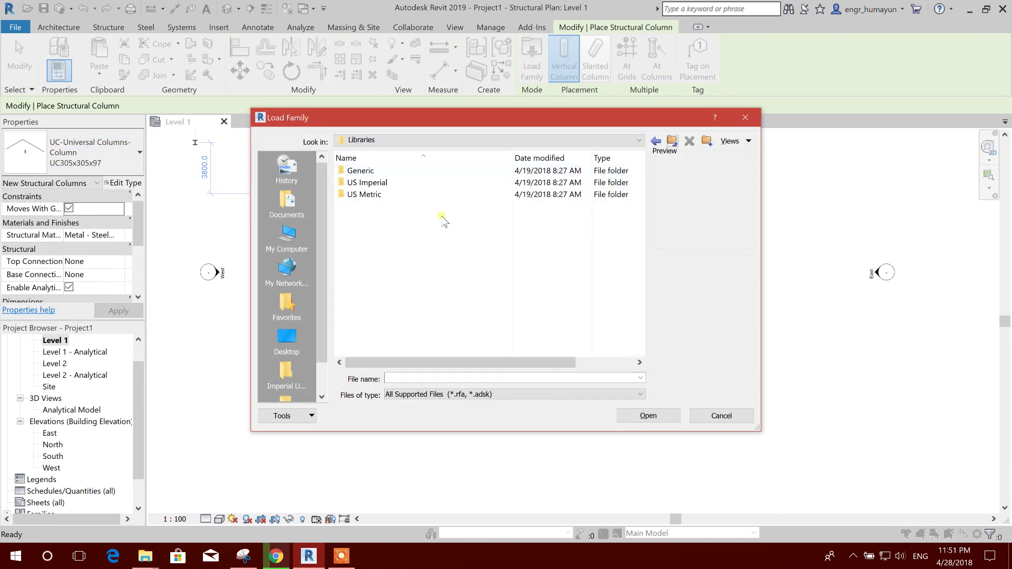
double_click(393, 194)
scroll(389, 218, "down", 1)
scroll(380, 217, "up", 1)
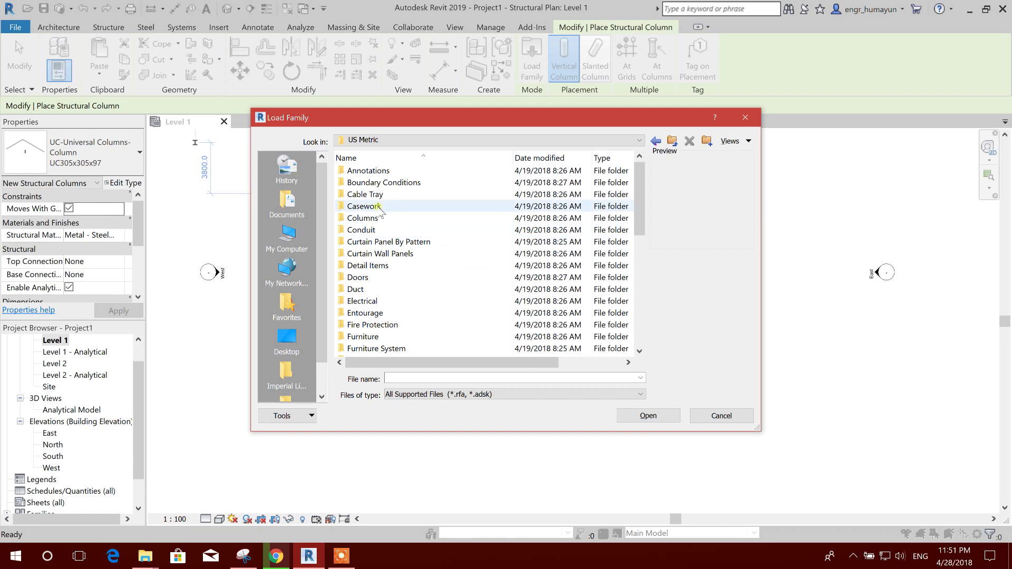
double_click(375, 219)
left_click(400, 183)
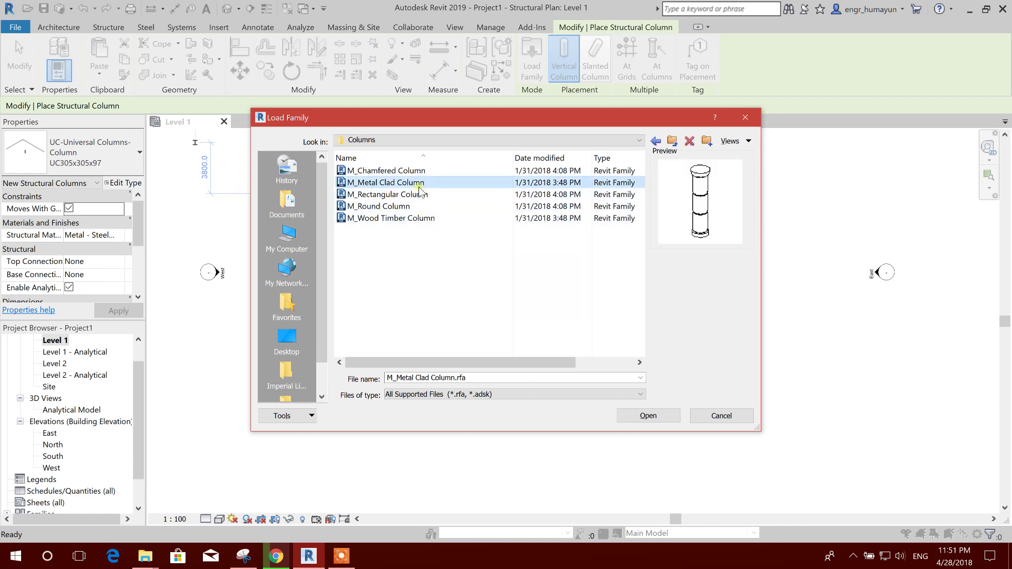
left_click(414, 207)
left_click(416, 219)
left_click(426, 184)
left_click(672, 140)
Browse Structural Columns > Steel > AISC 14.1, previewing the WT, W, MT, L, HSS and C shapes
scroll(458, 248, "down", 4)
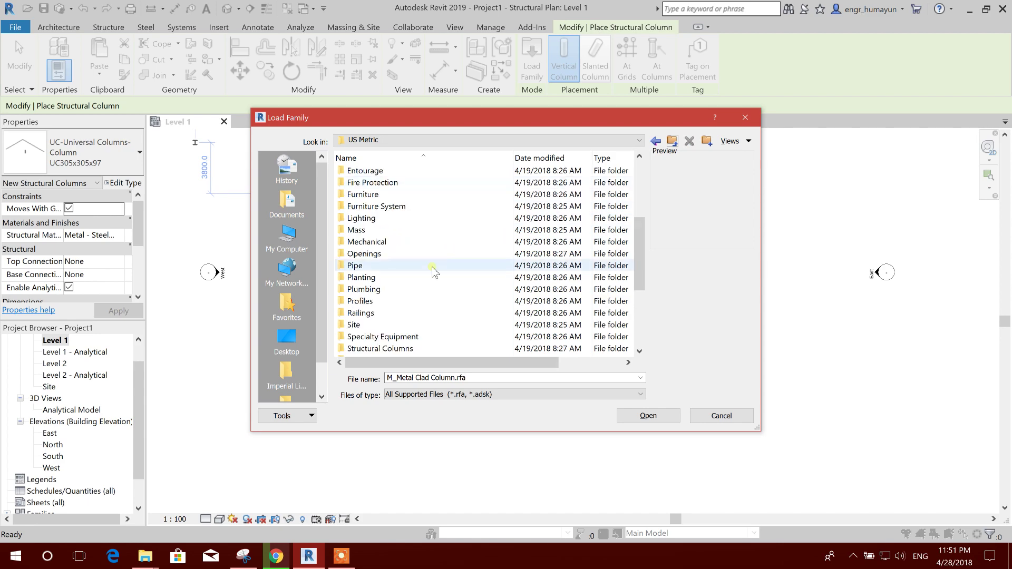
scroll(432, 271, "down", 2)
double_click(395, 283)
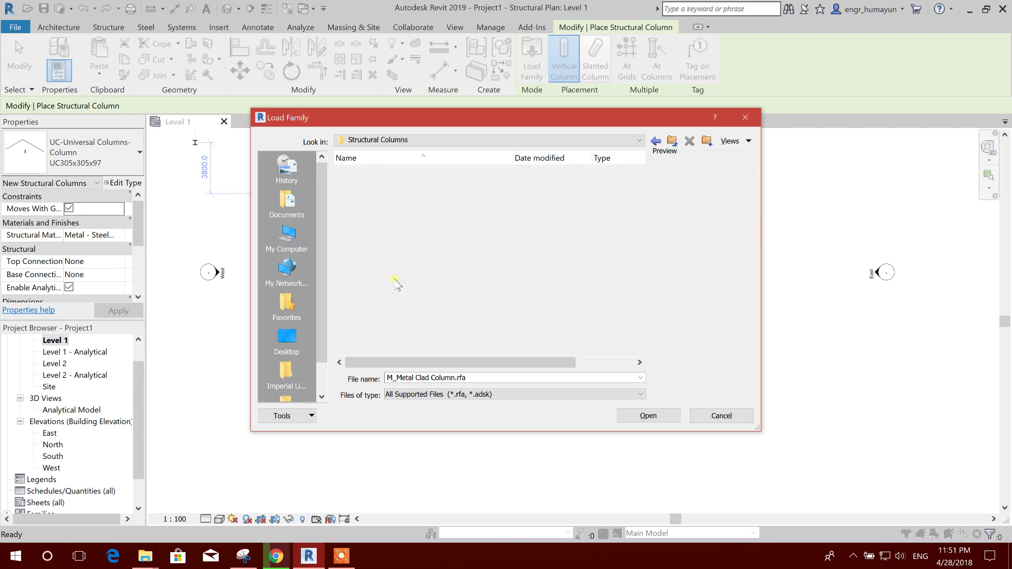
double_click(417, 206)
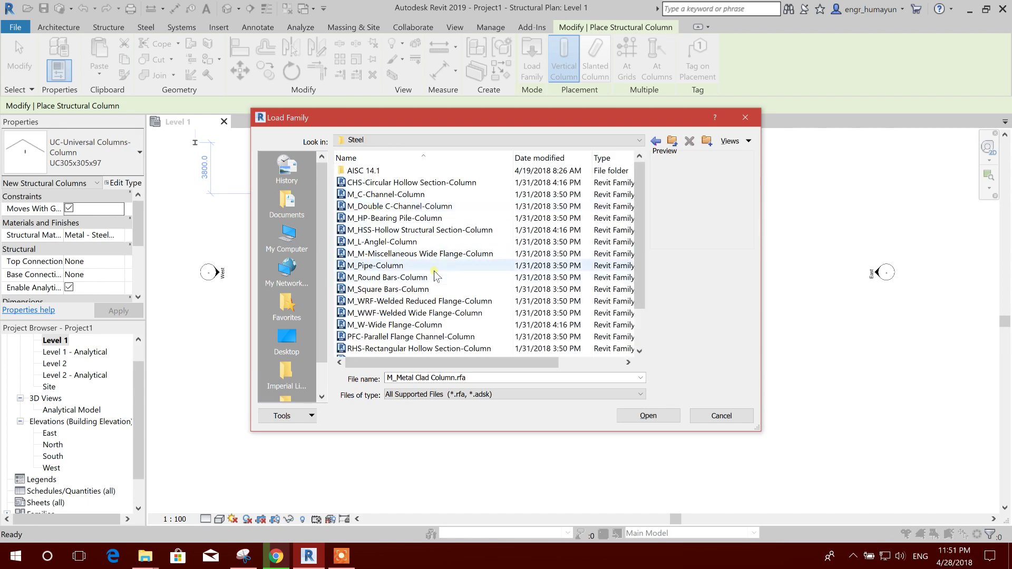
double_click(378, 171)
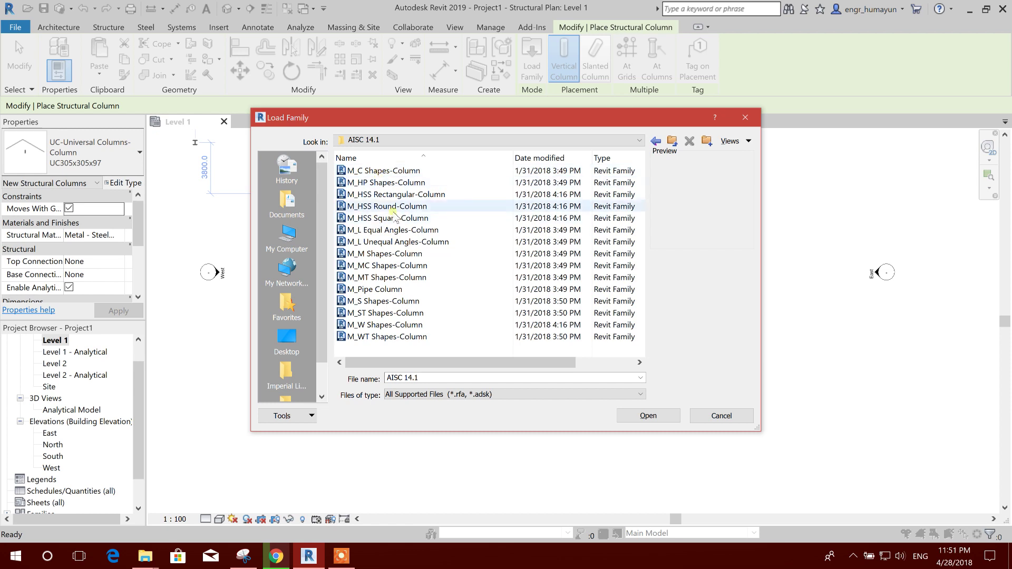
left_click(369, 337)
left_click(377, 325)
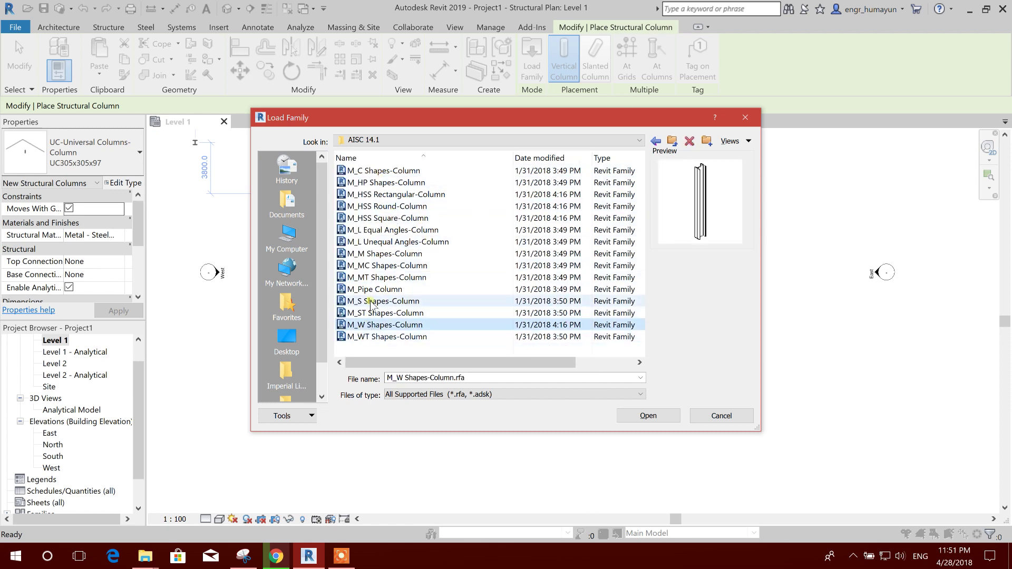
left_click(376, 278)
left_click(379, 242)
left_click(378, 217)
left_click(381, 170)
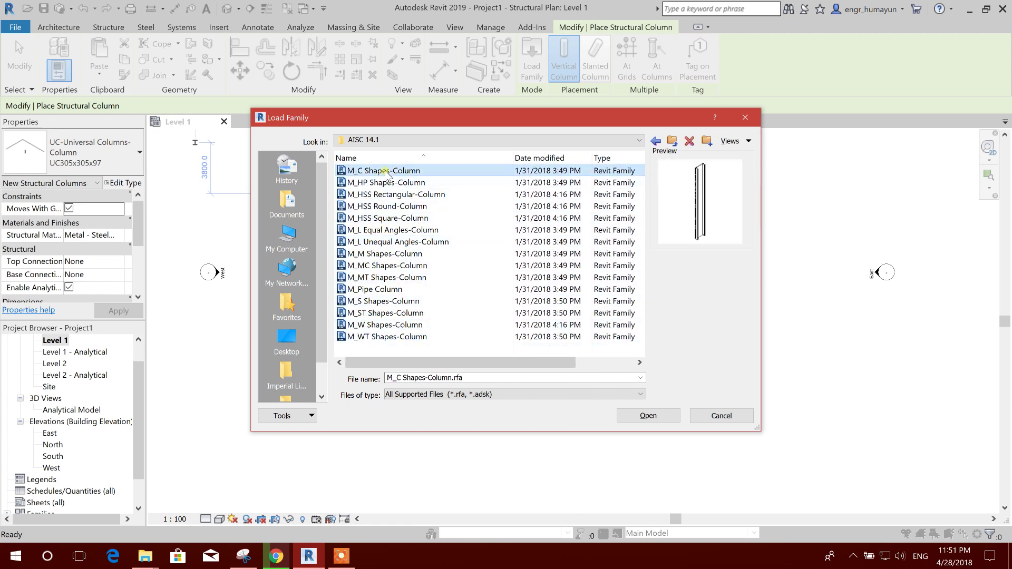
Pick UC-Universal Column-Column.rfa in the Steel folder and open it
left_click(672, 141)
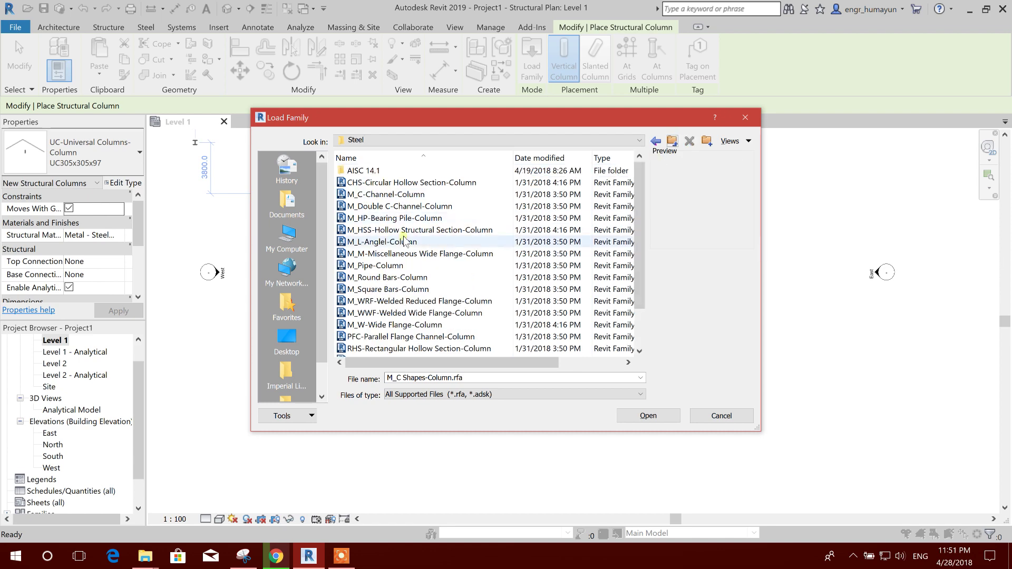
scroll(419, 285, "down", 2)
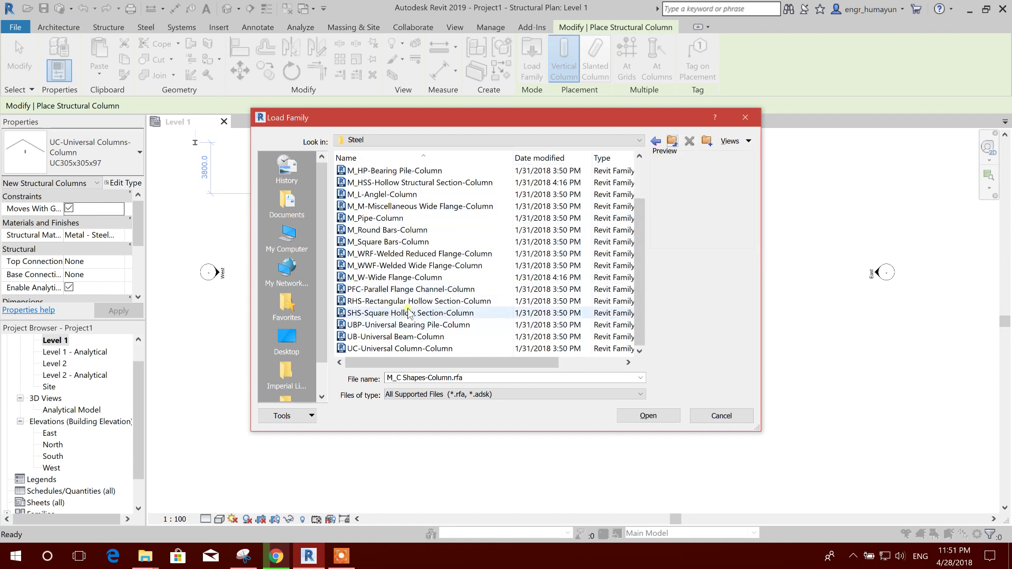
left_click(376, 350)
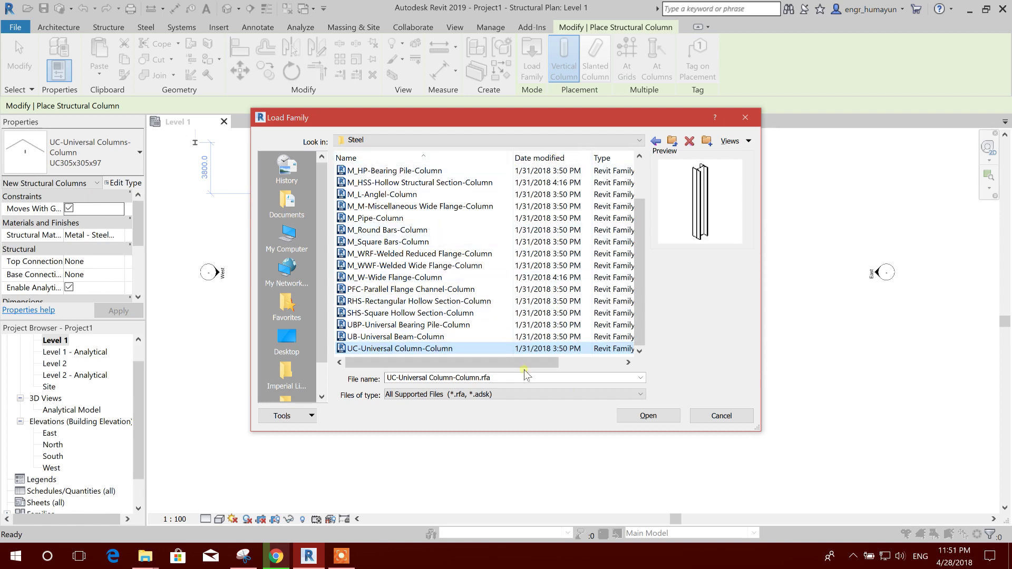
left_click(650, 416)
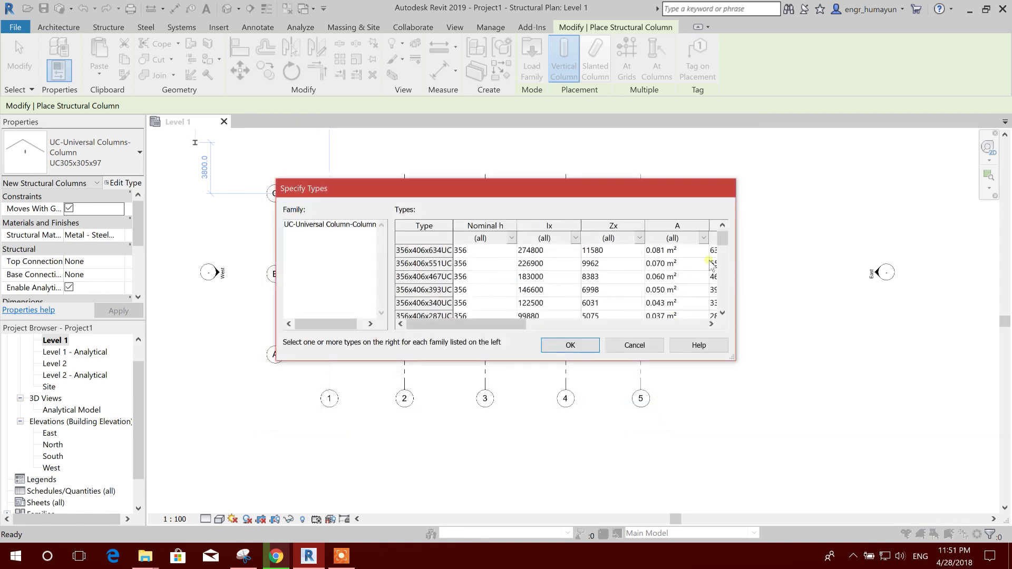
Accept the default 305x305x97UC type in Specify Types to load the universal column family
left_click_drag(726, 244, 720, 304)
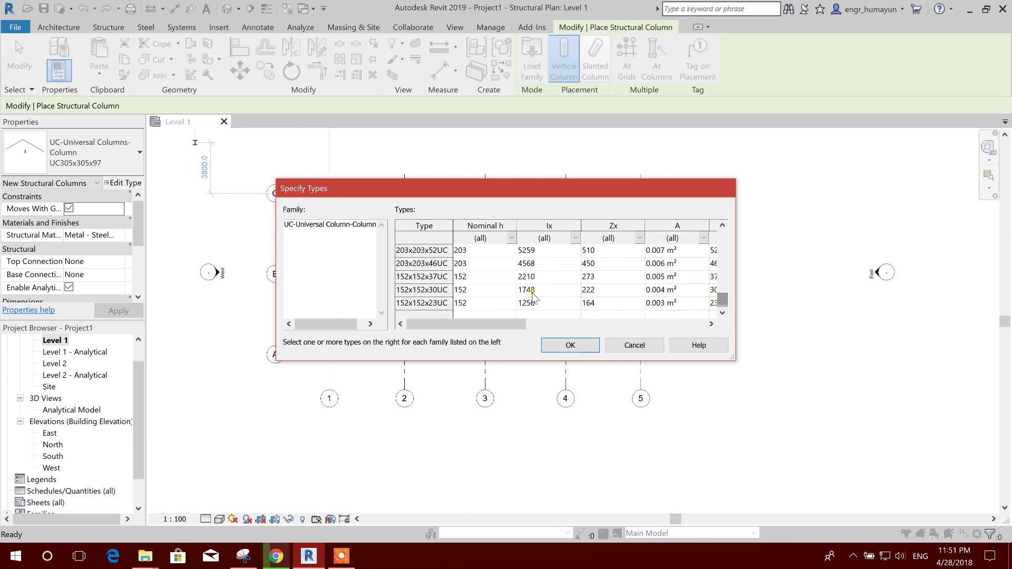
left_click_drag(484, 324, 413, 326)
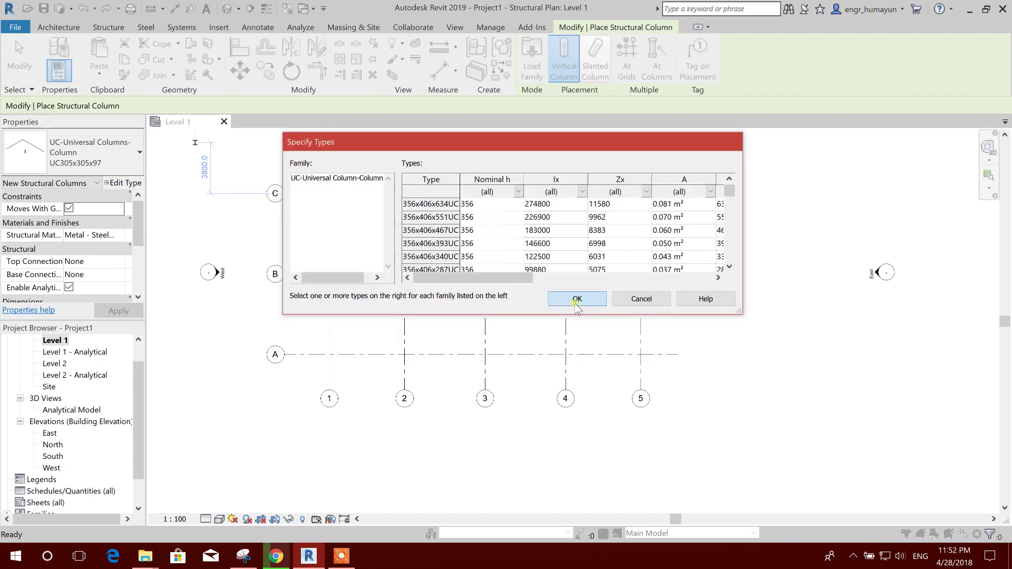
left_click(577, 299)
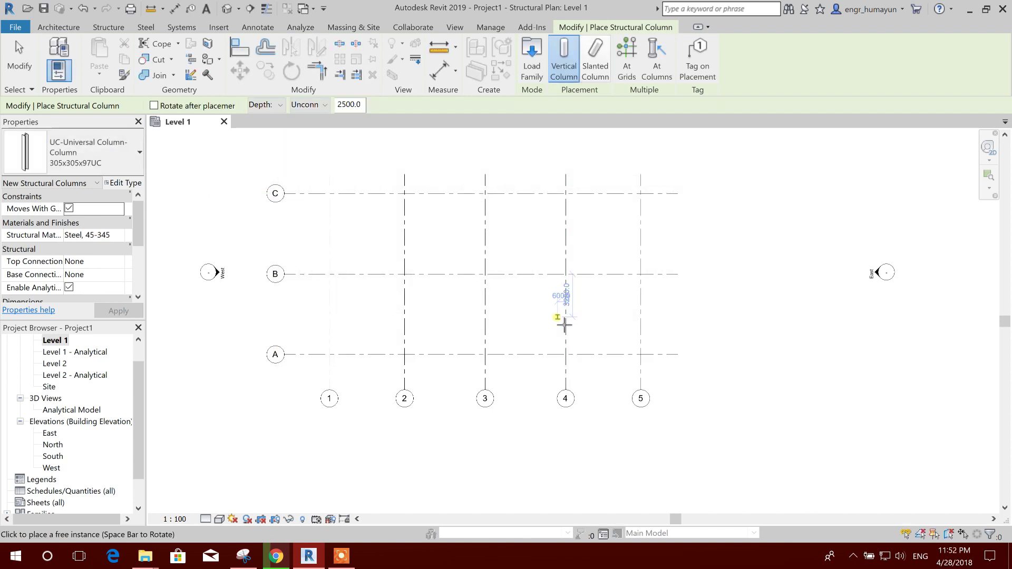
middle_click_drag(309, 257, 360, 249)
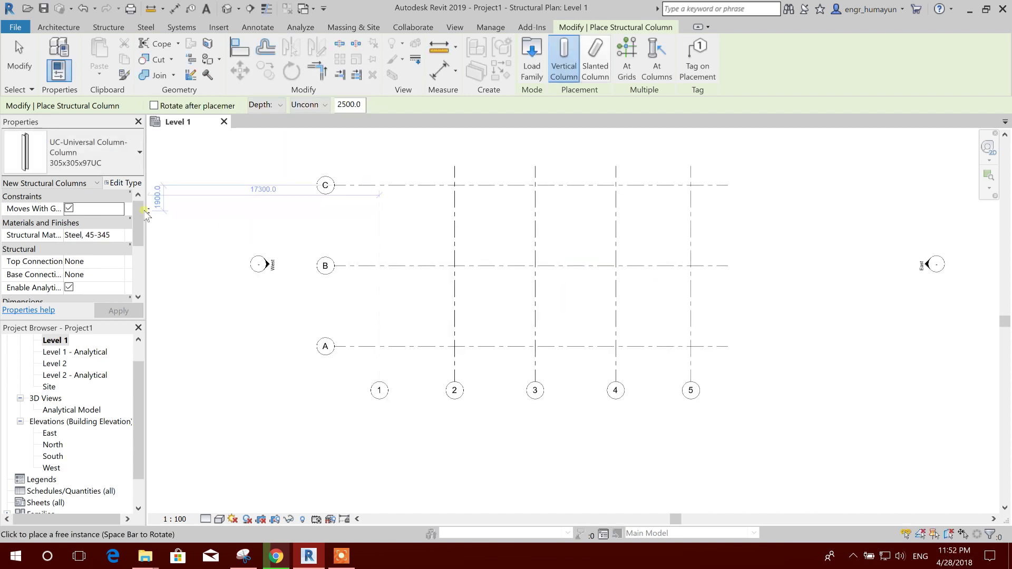
scroll(377, 197, "up", 5)
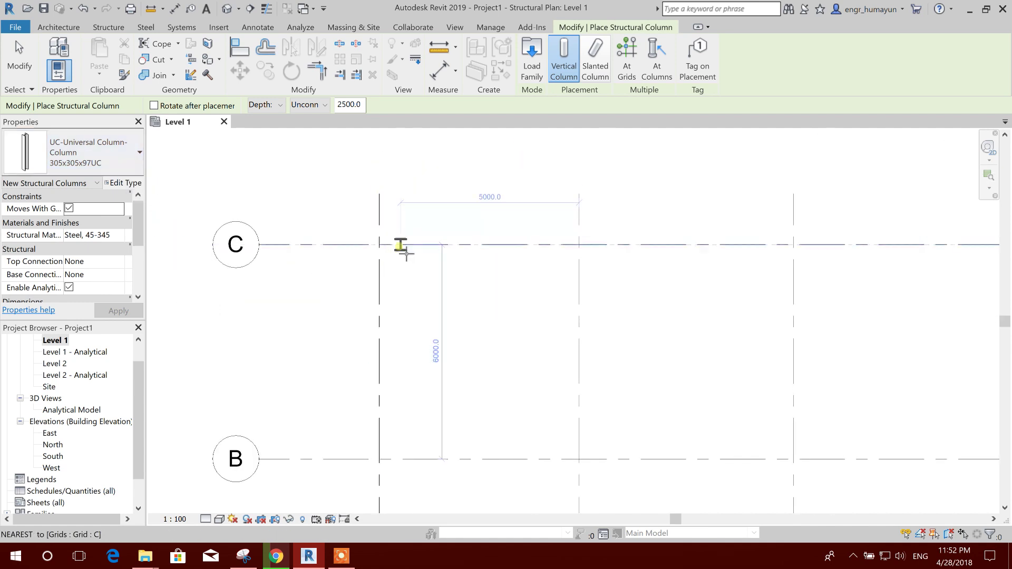
scroll(411, 264, "up", 4)
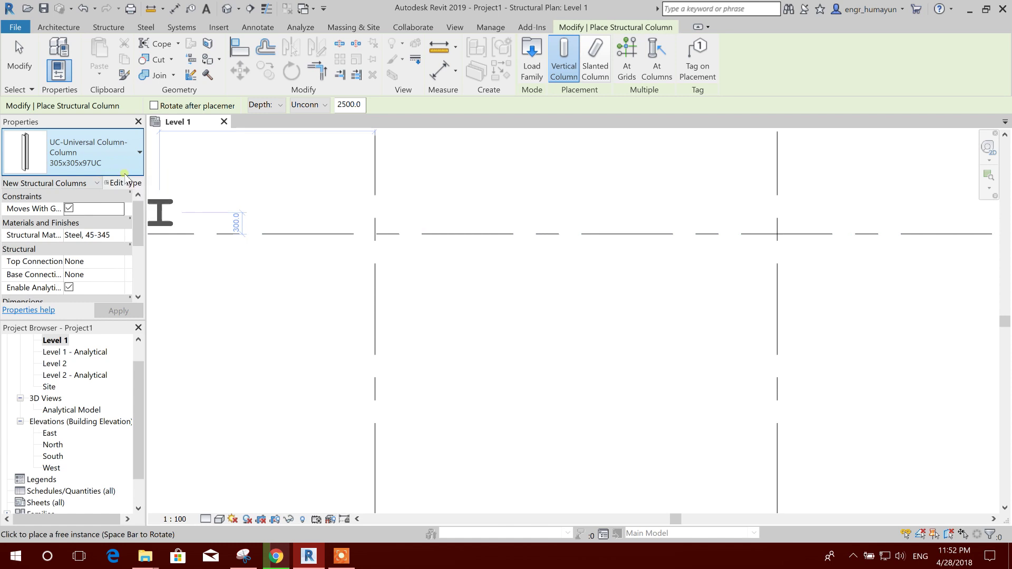
left_click(139, 152)
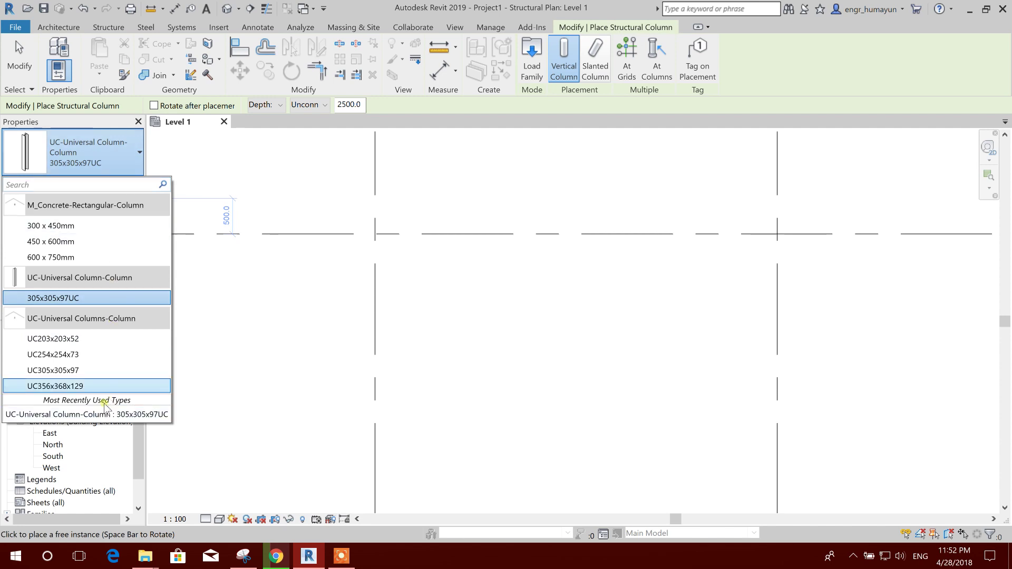
left_click(204, 172)
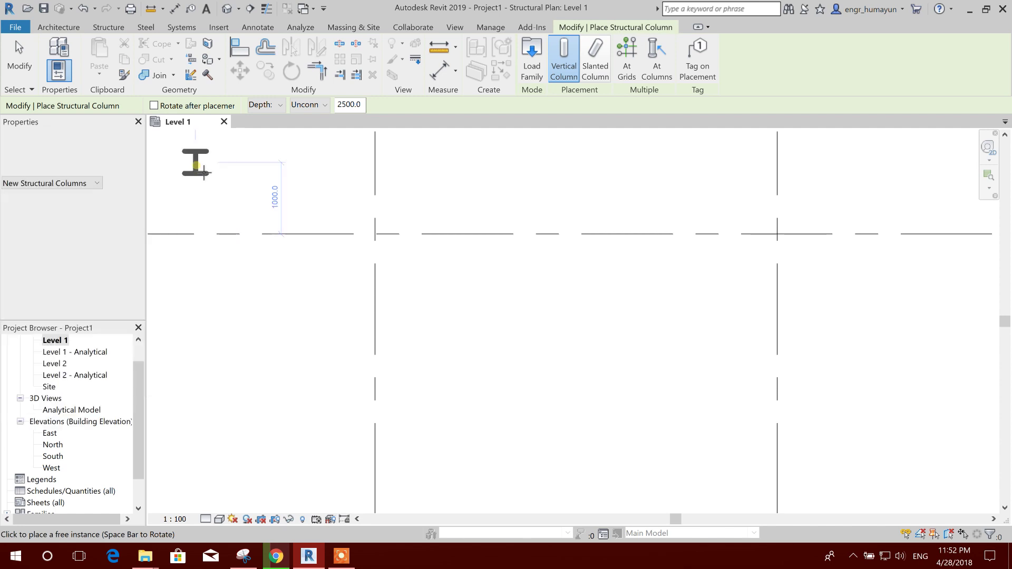
left_click(124, 183)
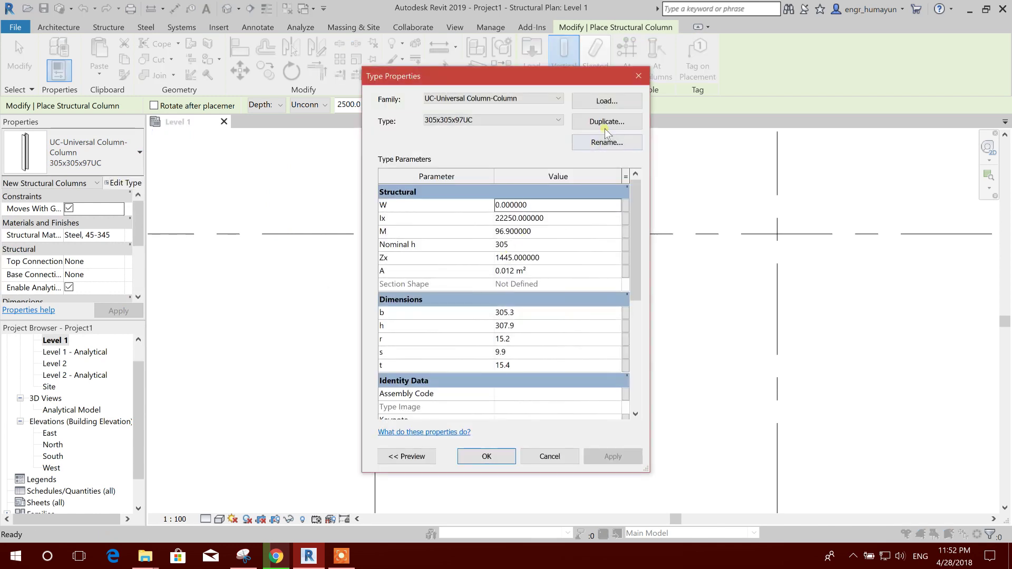
scroll(642, 222, "down", 5)
scroll(642, 232, "up", 5)
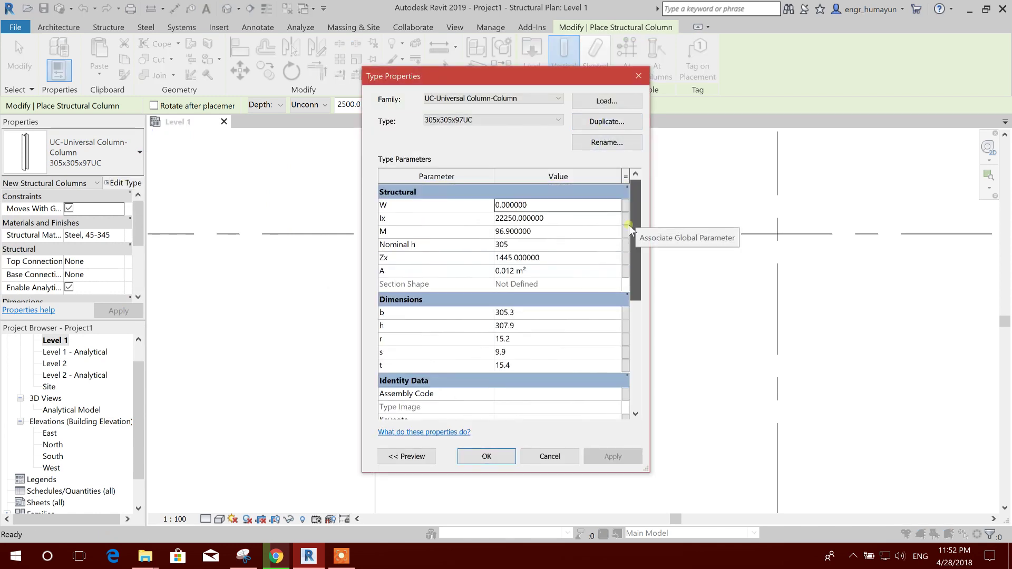
left_click(606, 123)
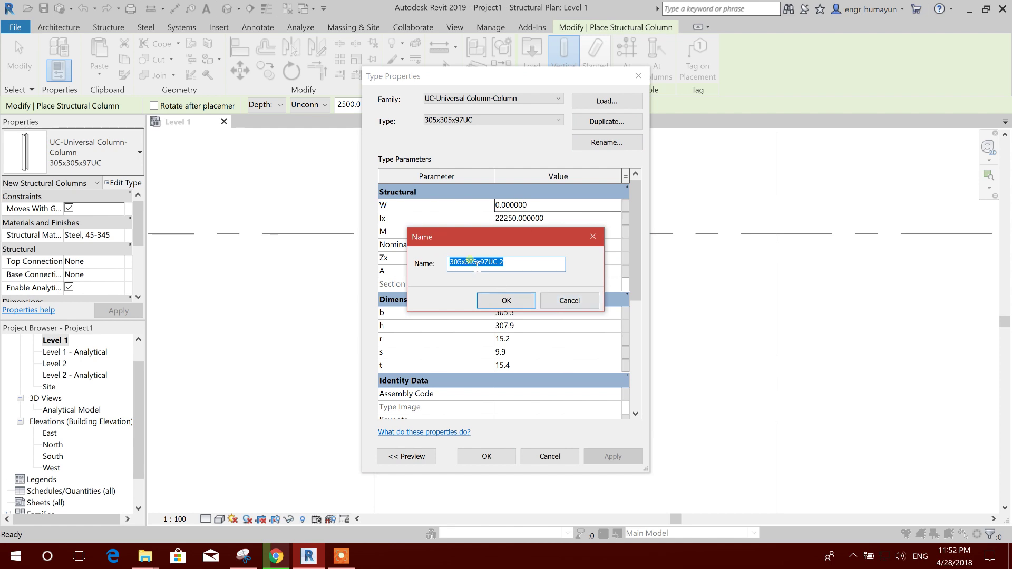
left_click(561, 303)
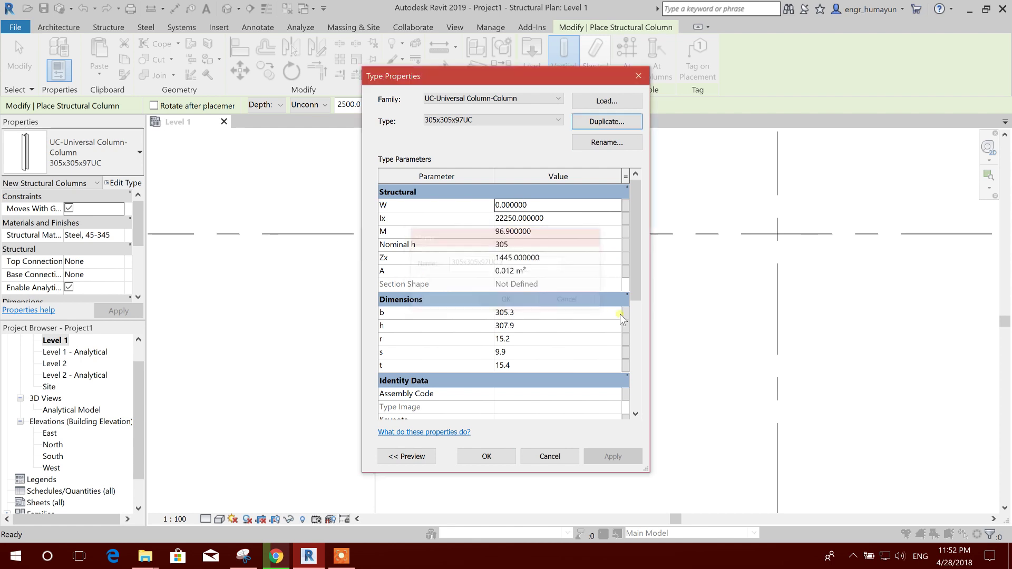
left_click(573, 457)
scroll(428, 301, "down", 3)
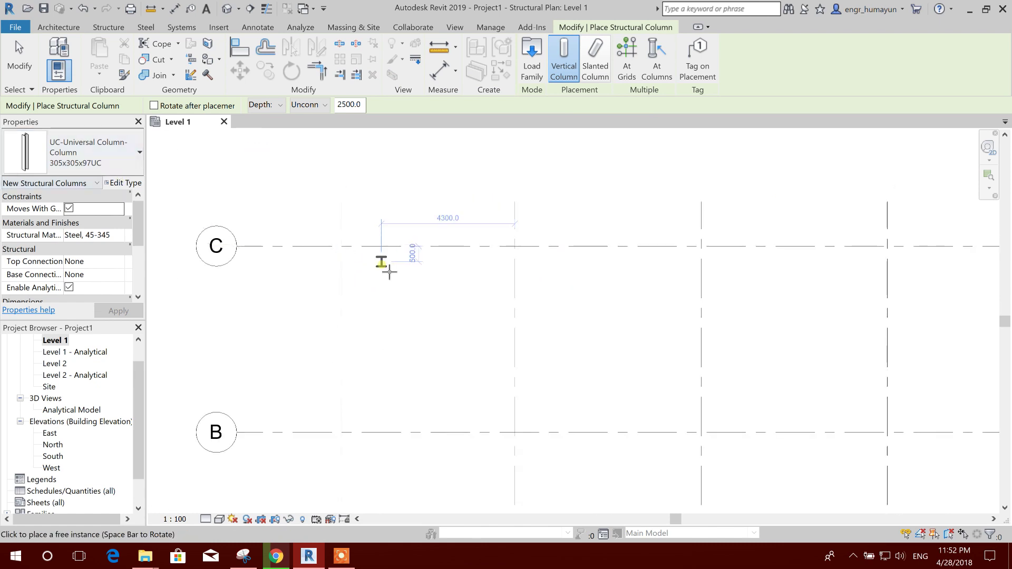
Place 305x305x97UC columns at grid intersections C/1 and C/2
scroll(344, 248, "up", 3)
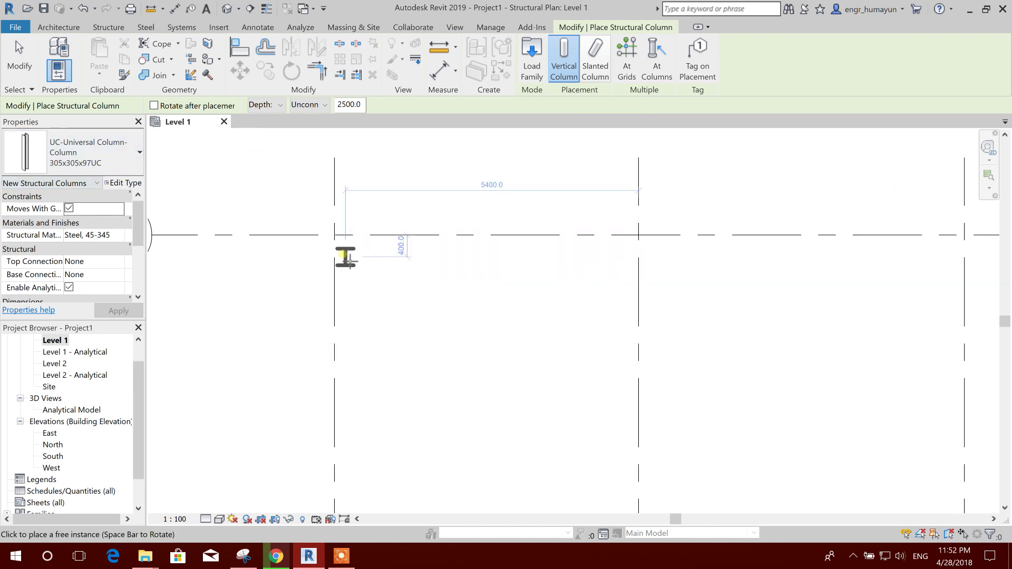
left_click(342, 243)
scroll(334, 276, "down", 2)
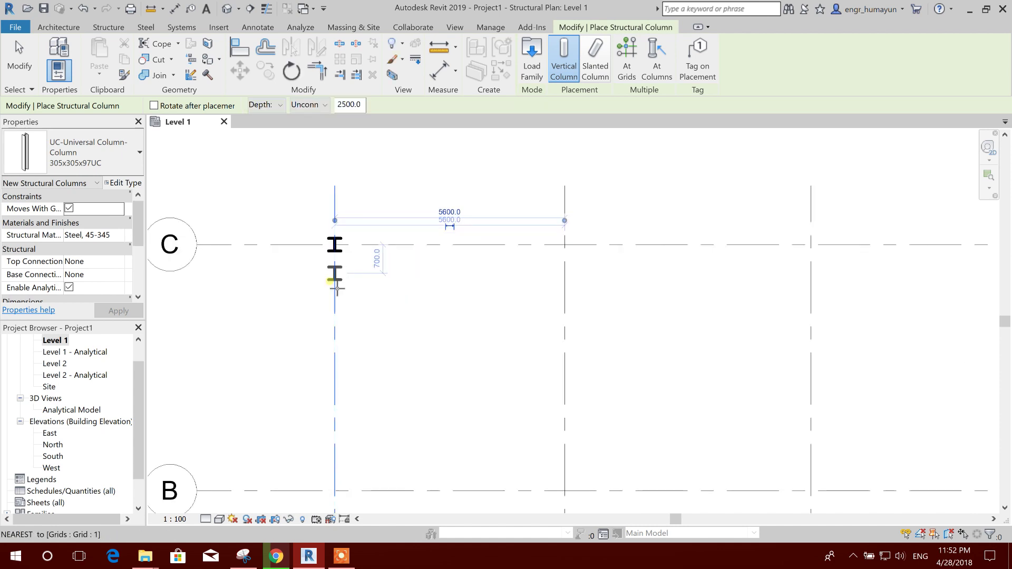
left_click(544, 257)
scroll(429, 315, "down", 2)
middle_click_drag(429, 314, 246, 316)
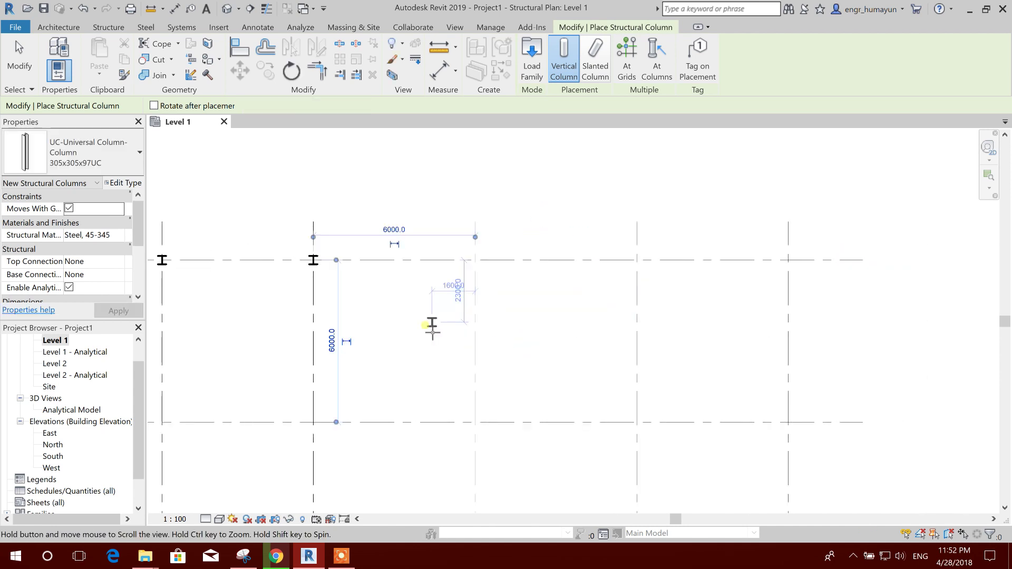
scroll(504, 279, "down", 1)
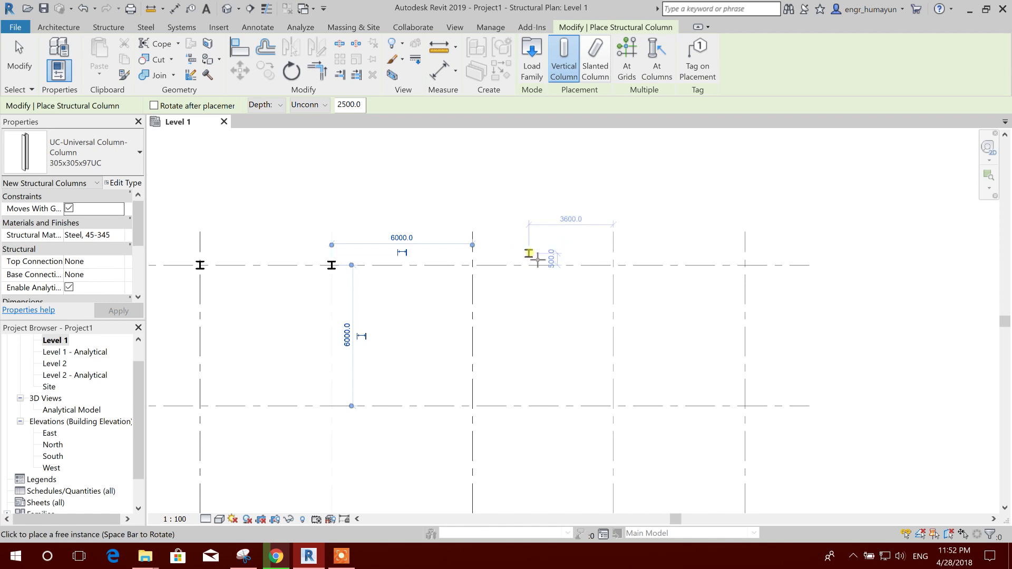
left_click(627, 63)
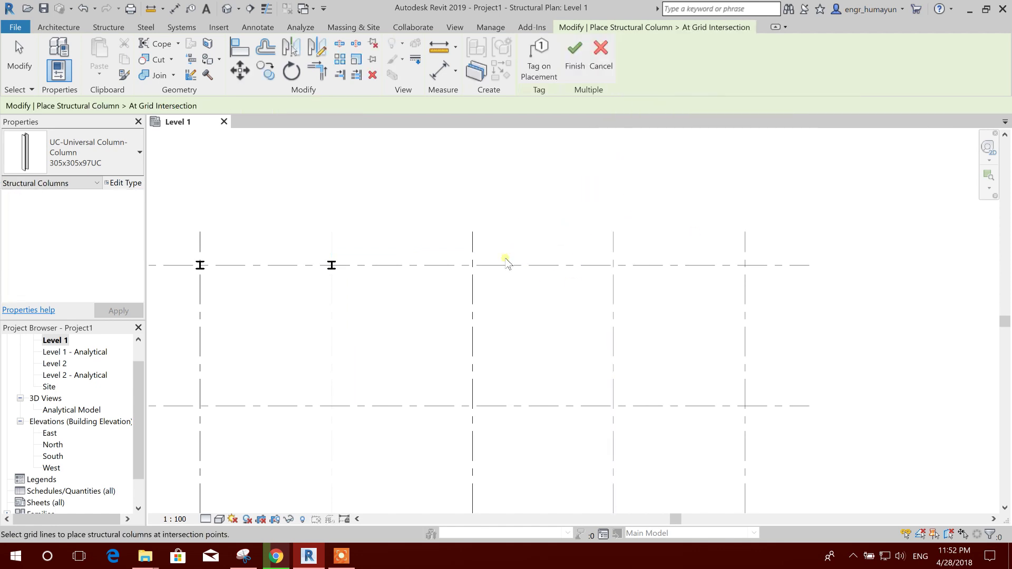
Place columns at every grid A intersection, A1 through A5, using At Grids
left_click_drag(436, 235, 463, 242)
middle_click(650, 355)
middle_click(650, 355)
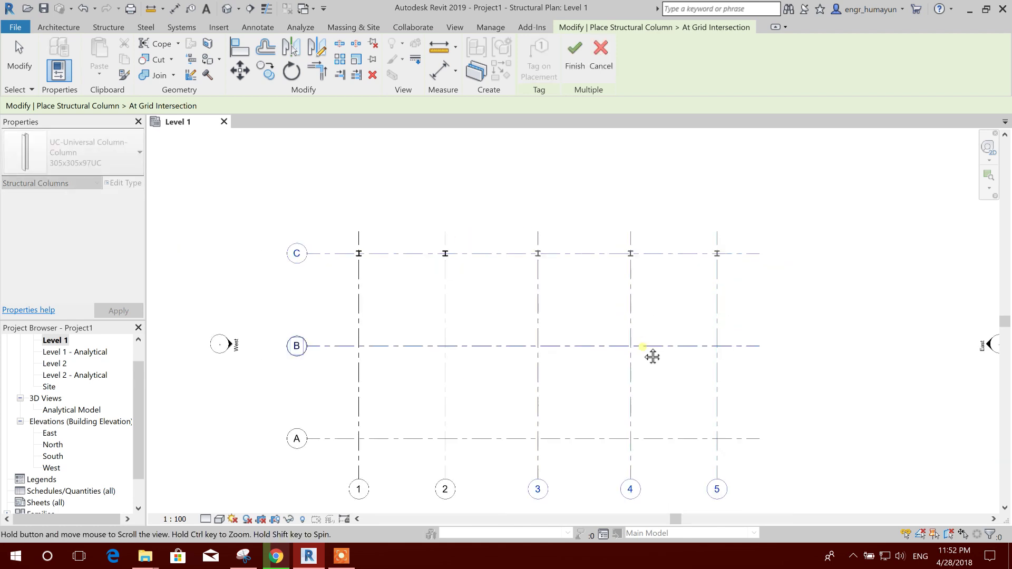
left_click_drag(727, 389, 355, 345)
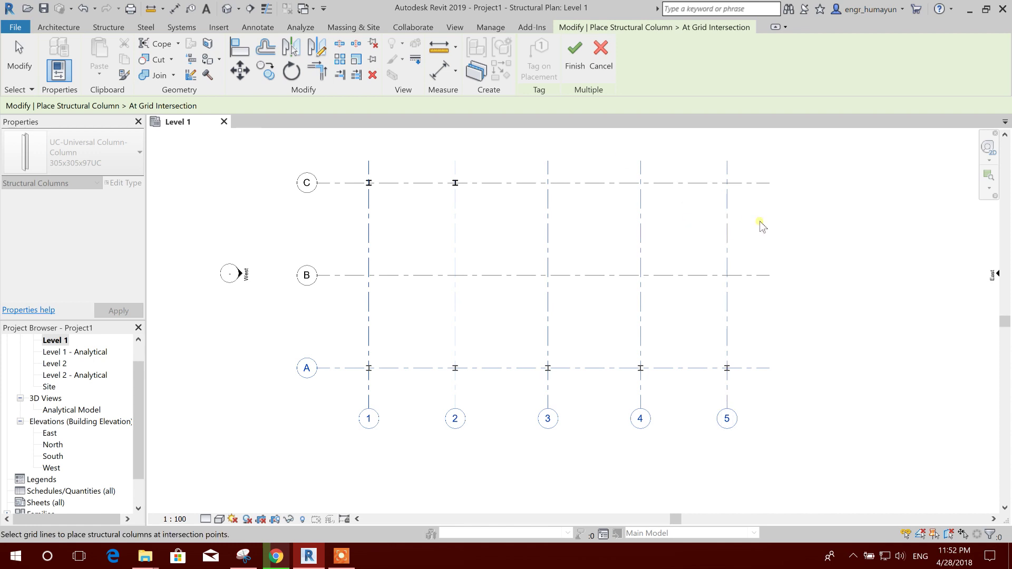
left_click(574, 58)
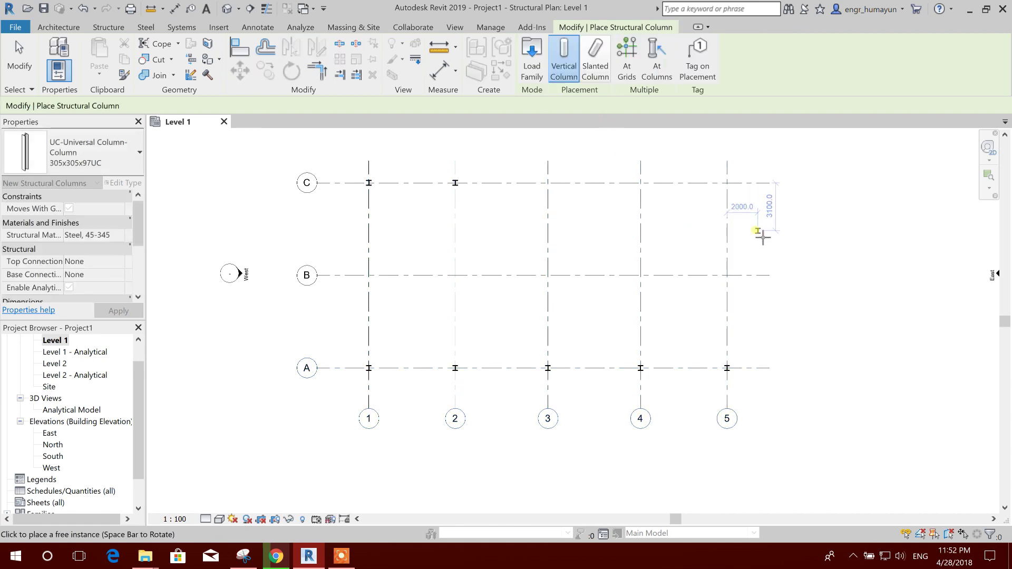
Add columns at C3, C4 and C5 by selecting grids C, 4 and 5, then end placement
left_click(627, 61)
left_click_drag(747, 221, 517, 170)
left_click(575, 58)
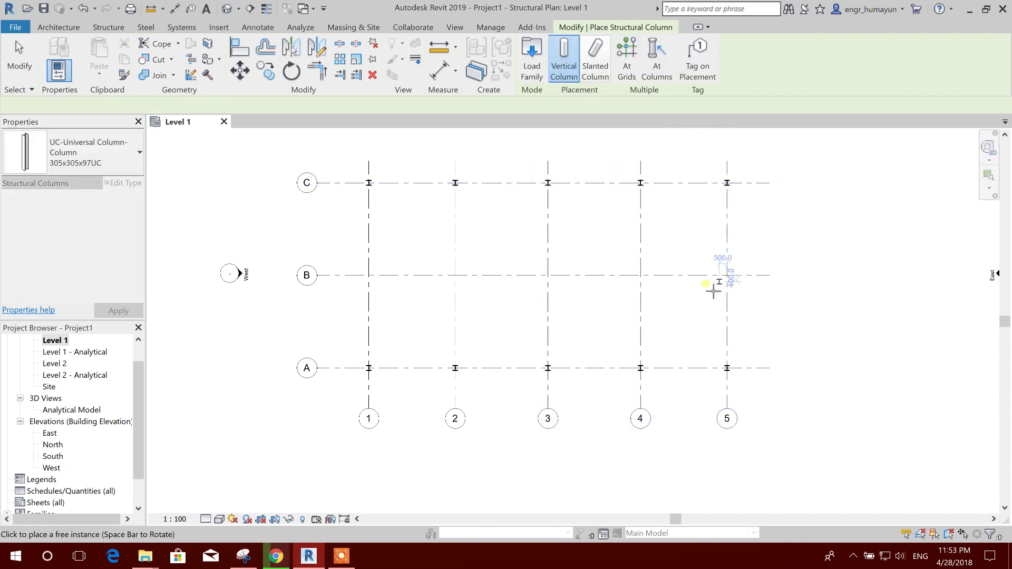
key("Escape")
scroll(595, 280, "down", 1)
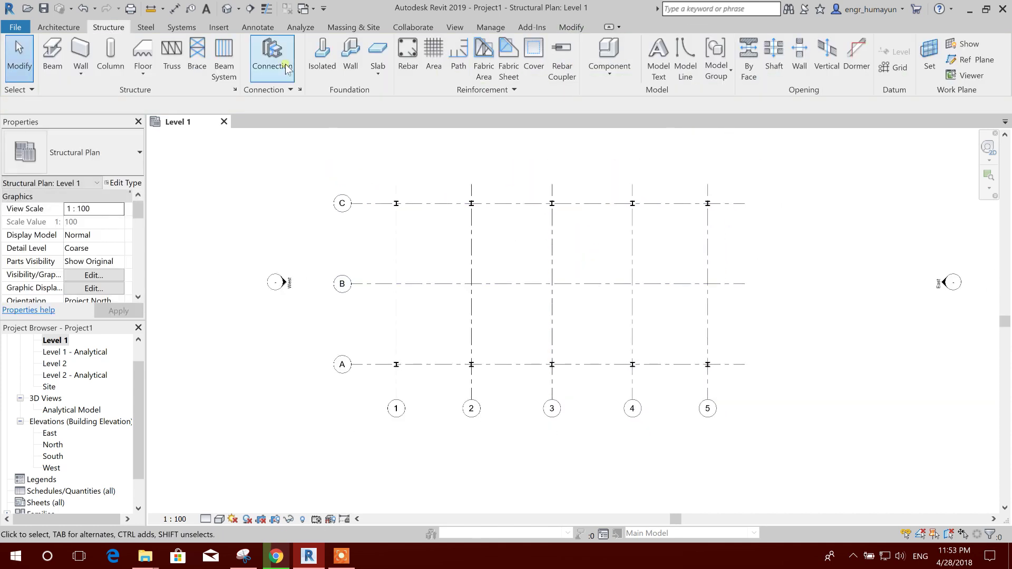
Open the default 3D view and orbit around the ten columns from several sides
left_click(227, 9)
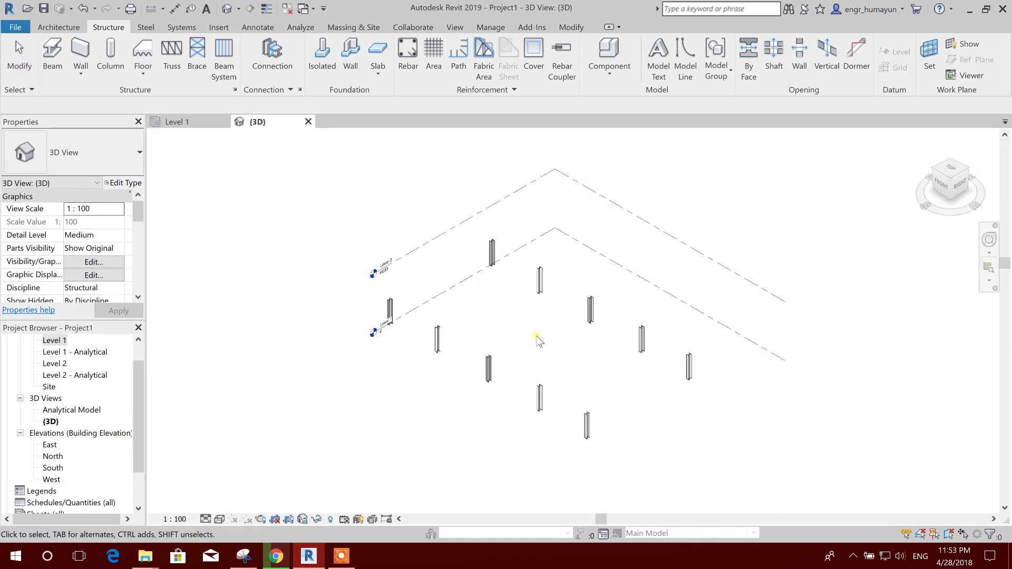
middle_click_drag(625, 393, 477, 311, "shift")
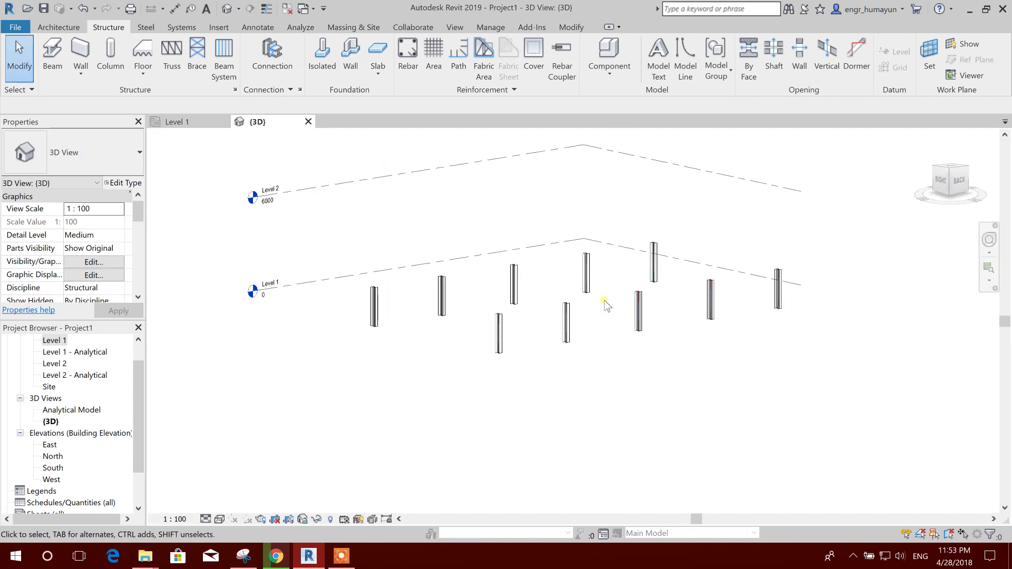
middle_click_drag(554, 358, 617, 371, "shift")
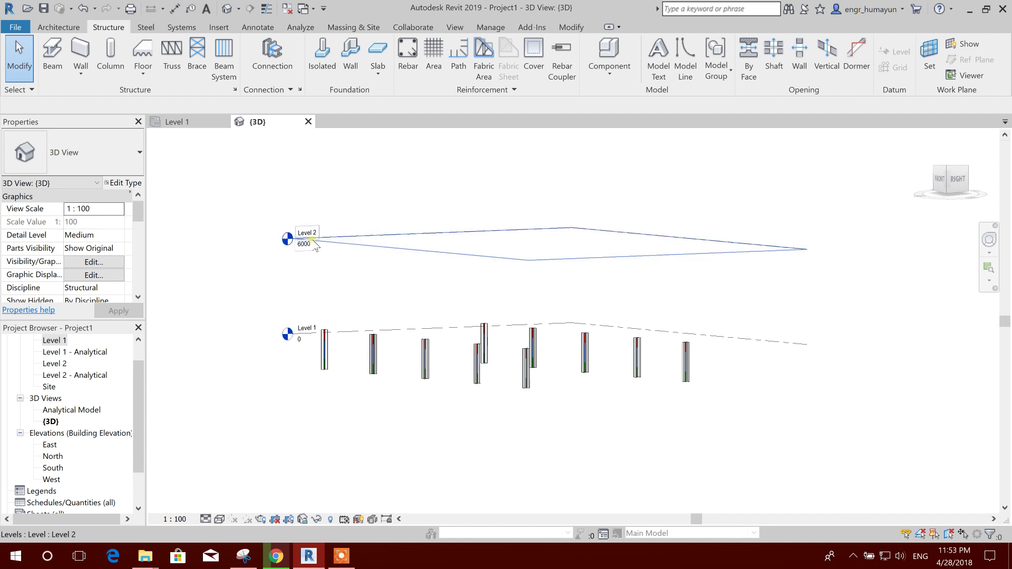
middle_click_drag(712, 354, 648, 345, "shift")
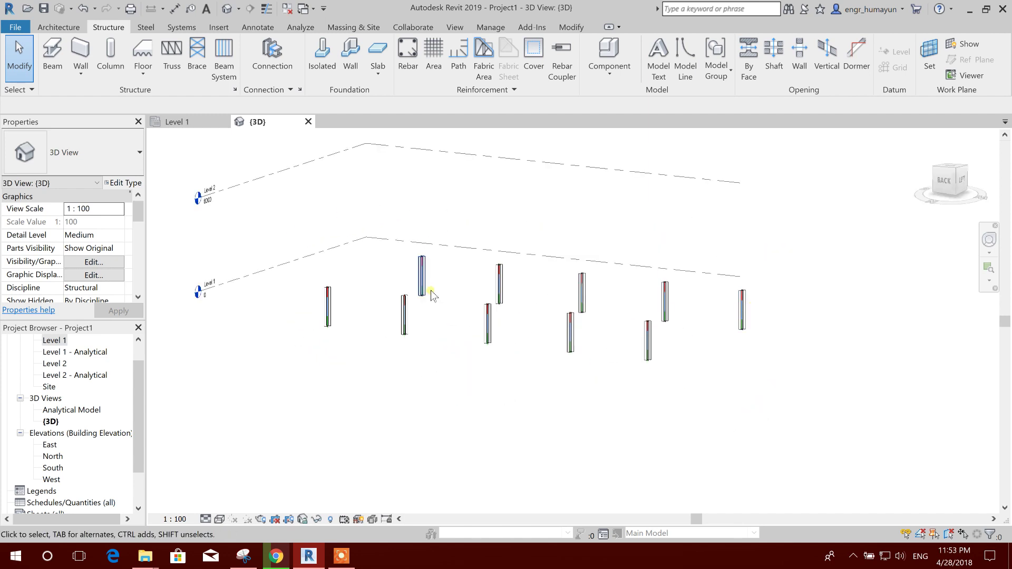
Window-select the columns and level lines to check them, then clear the selection
left_click_drag(793, 398, 304, 281)
left_click(604, 365)
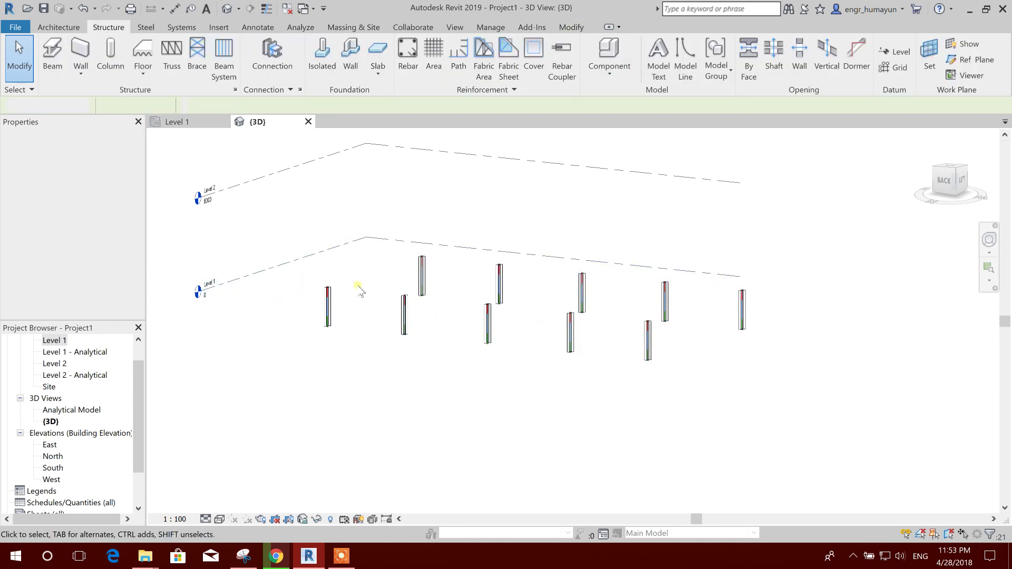
left_click_drag(277, 220, 822, 440)
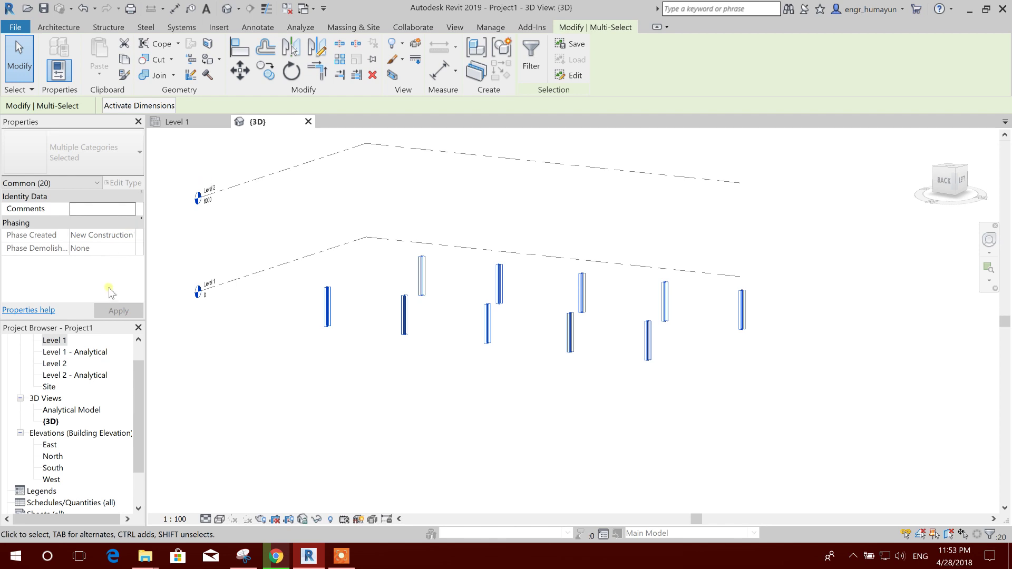
left_click(348, 378)
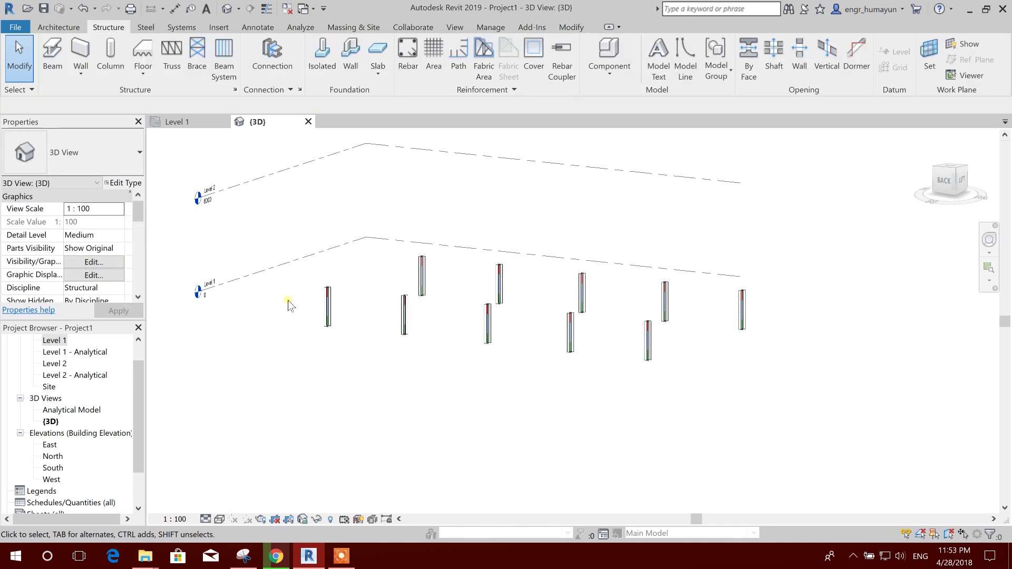
Select all column instances visible in the 3D view
left_click(325, 304)
right_click(325, 305)
mouse_move(379, 160)
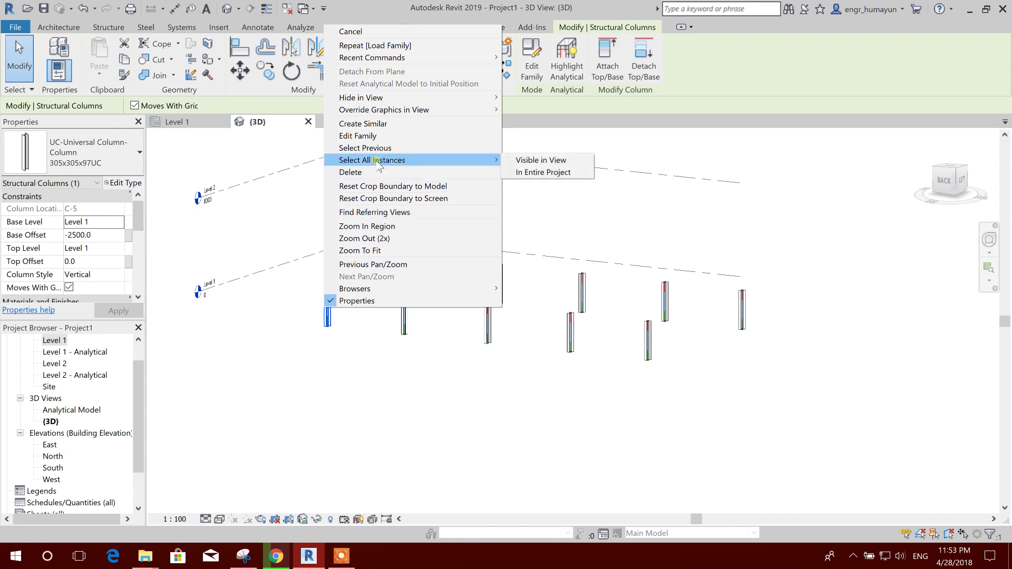
left_click(534, 161)
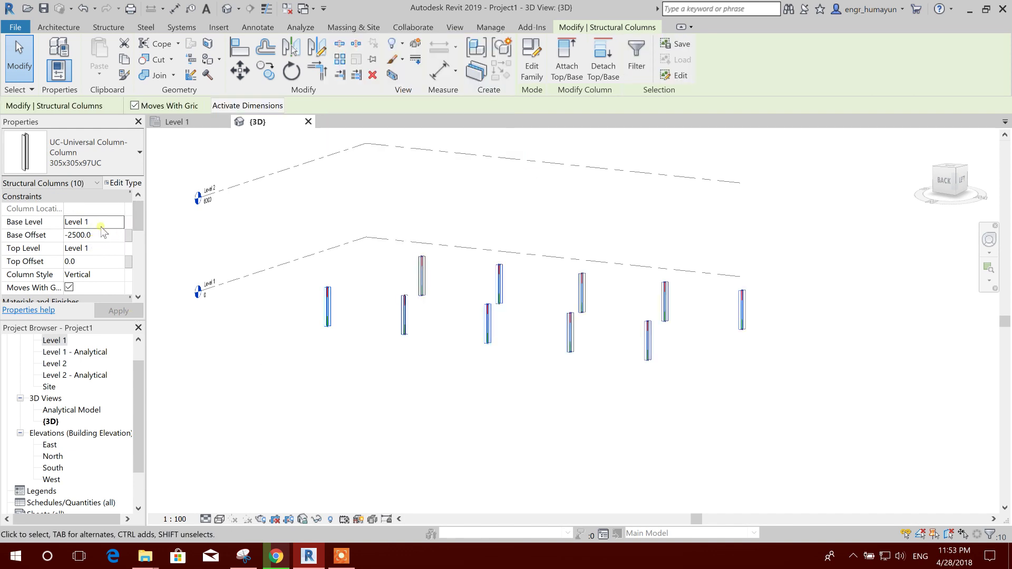
Set the columns' Top Level to Level 2 with Base Offset 0.0 and apply
left_click(111, 251)
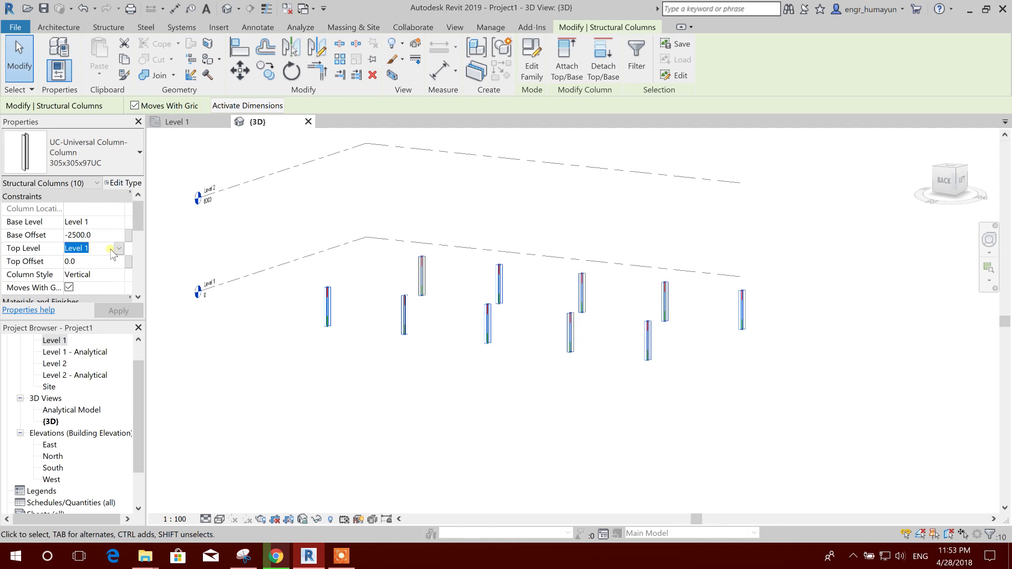
left_click(118, 249)
left_click(93, 269)
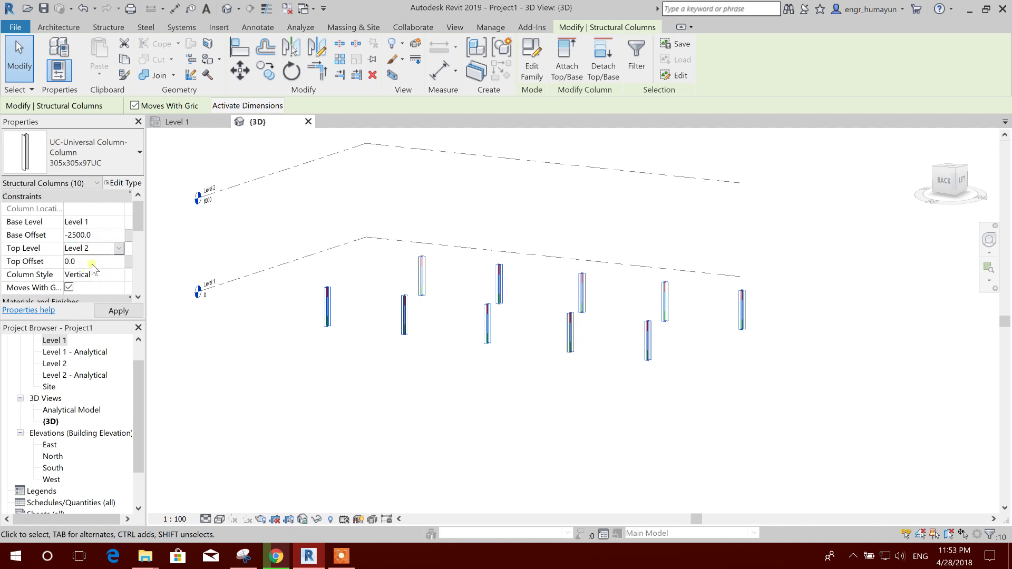
left_click(92, 235)
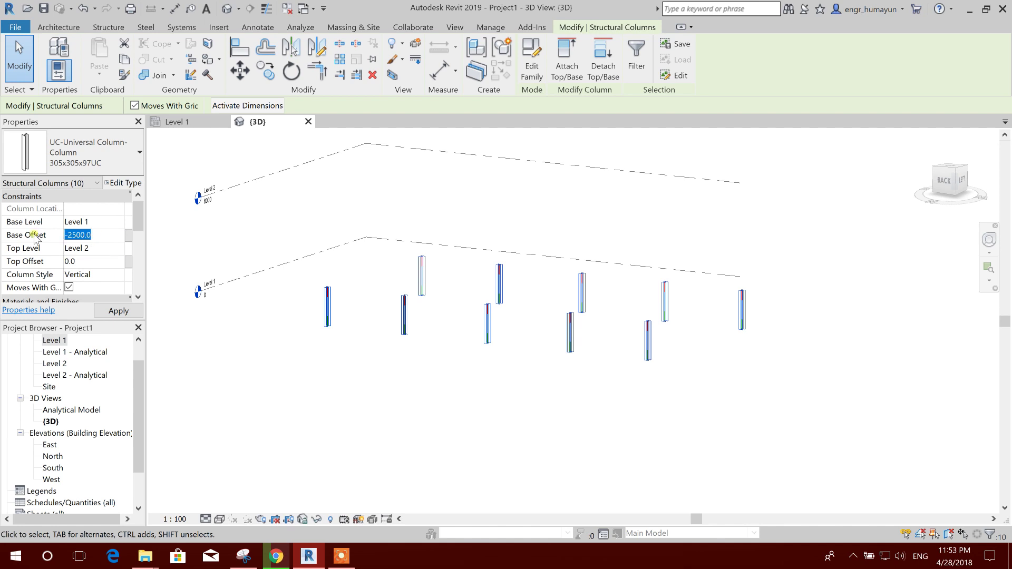
left_click(118, 311)
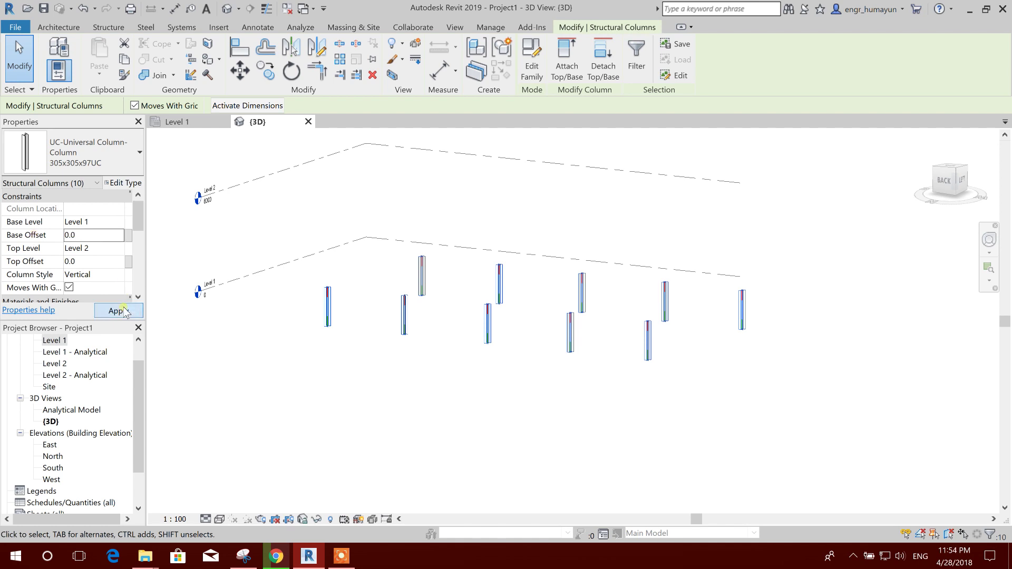
left_click(517, 367)
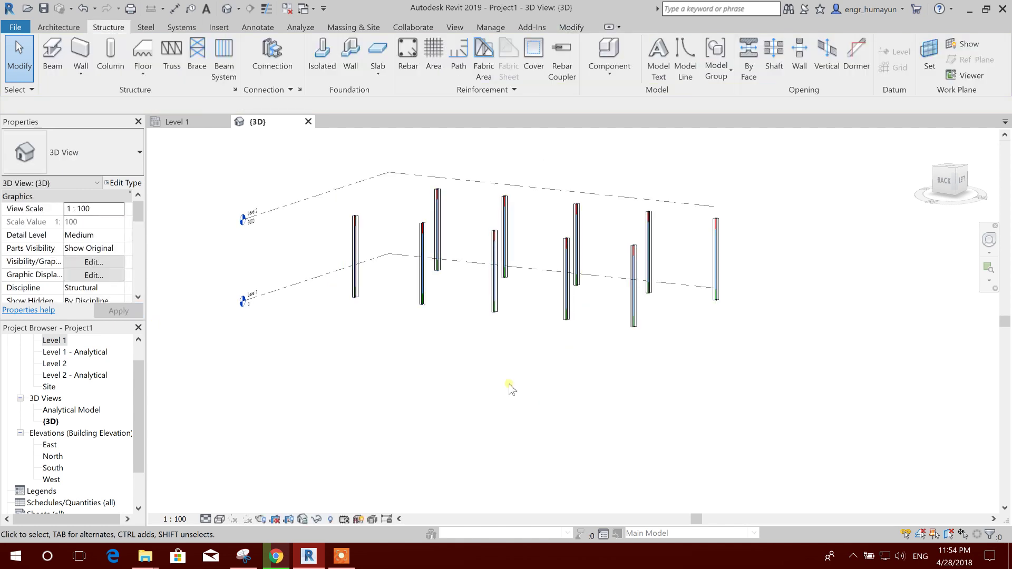
middle_click_drag(511, 388, 427, 390, "shift")
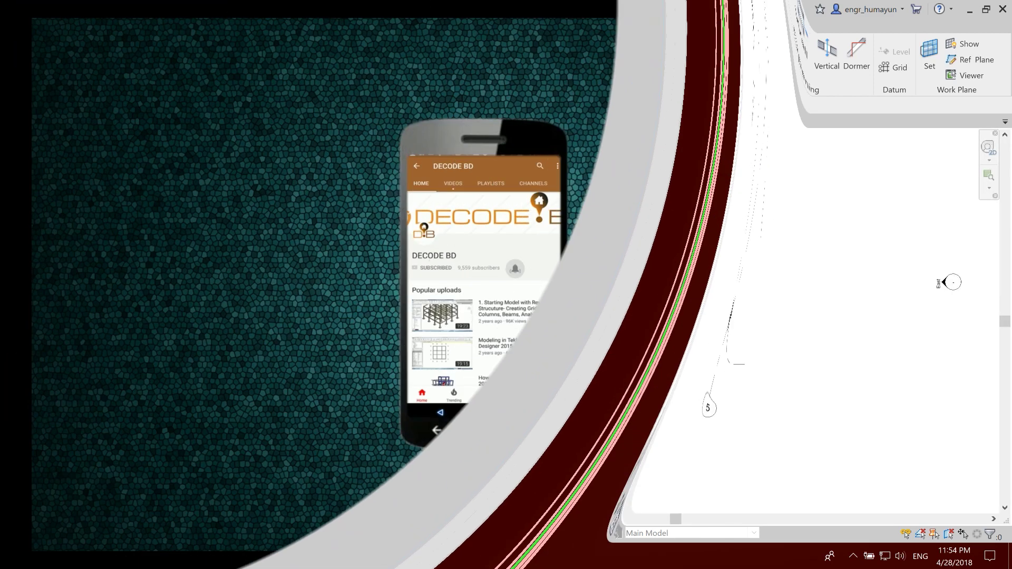